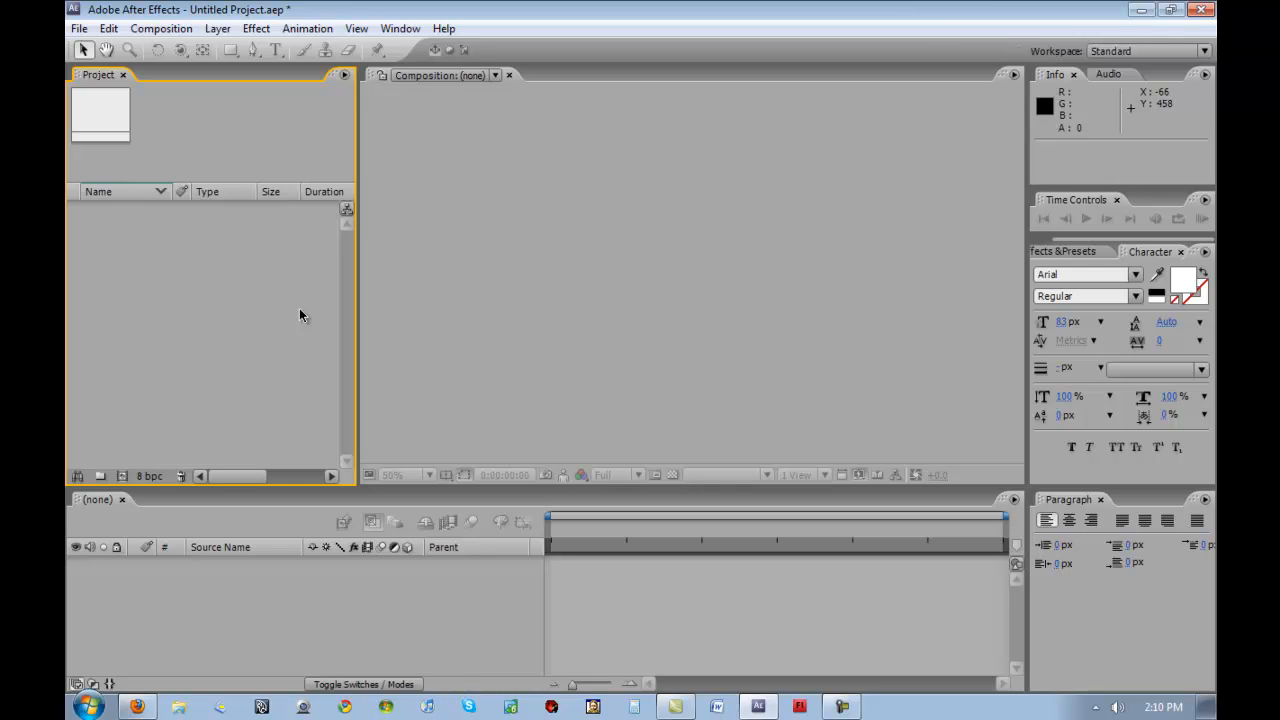
click(646, 368)
click(667, 626)
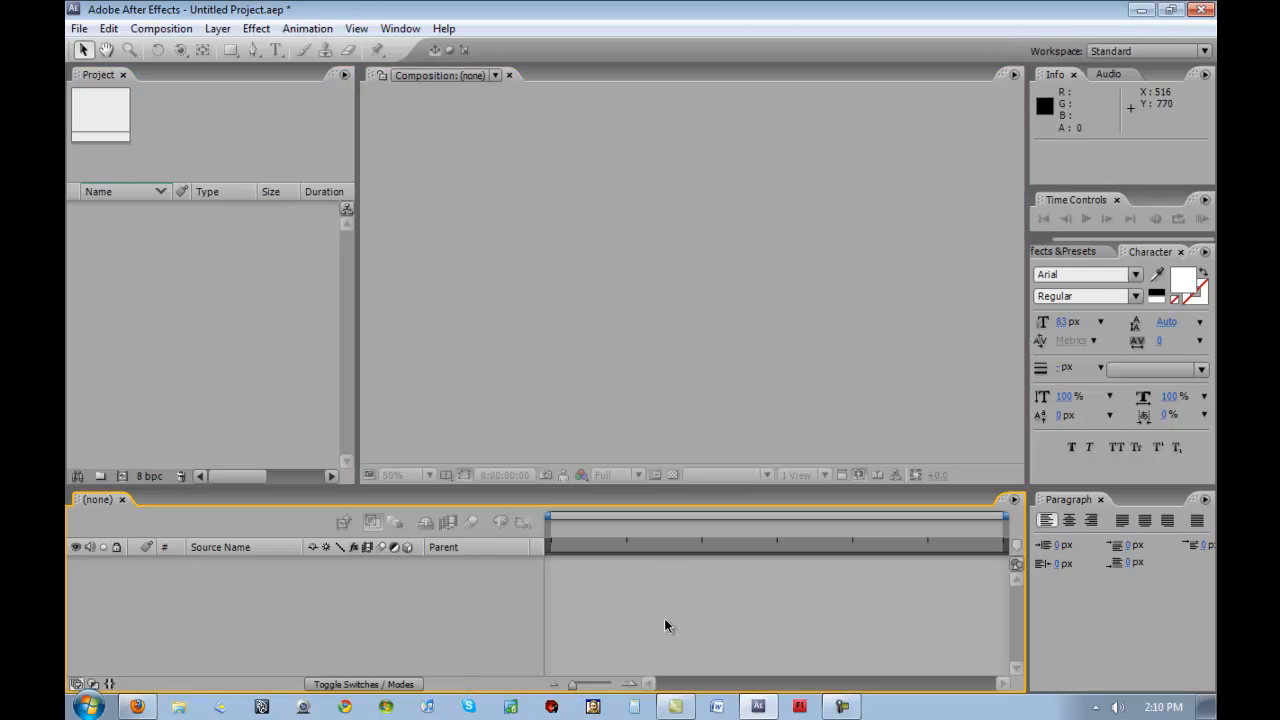
click(600, 436)
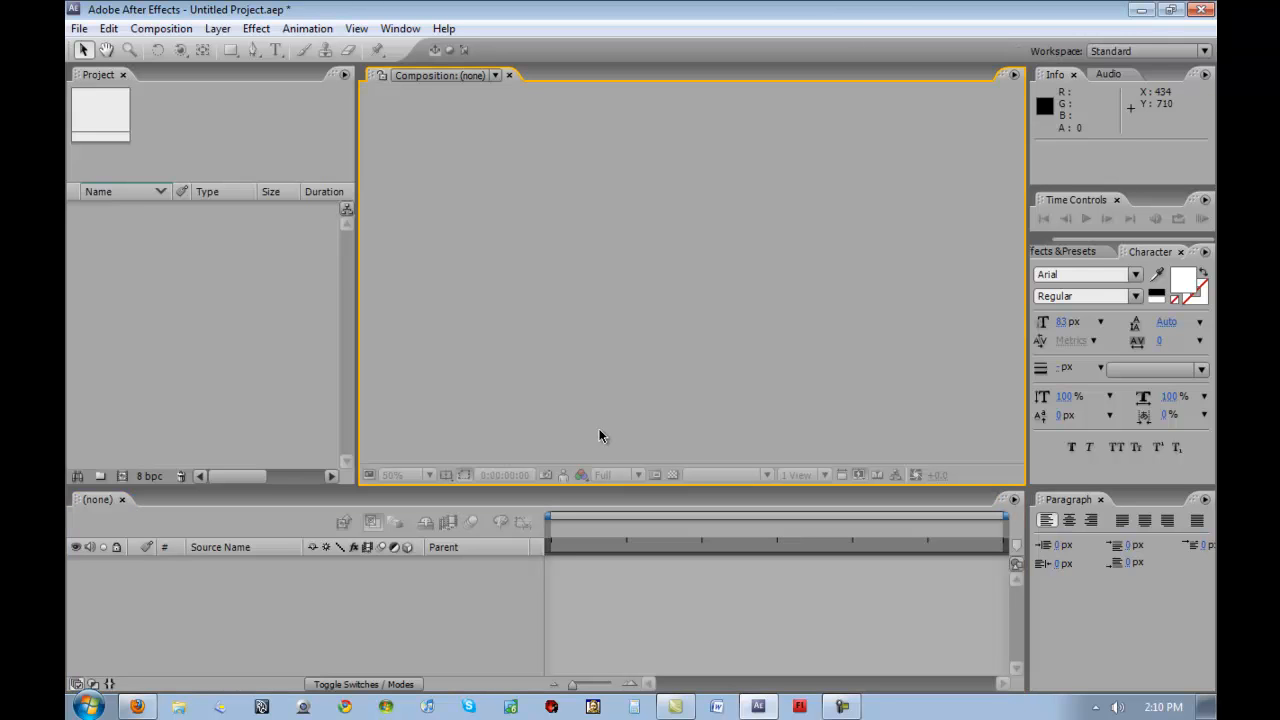
click(253, 320)
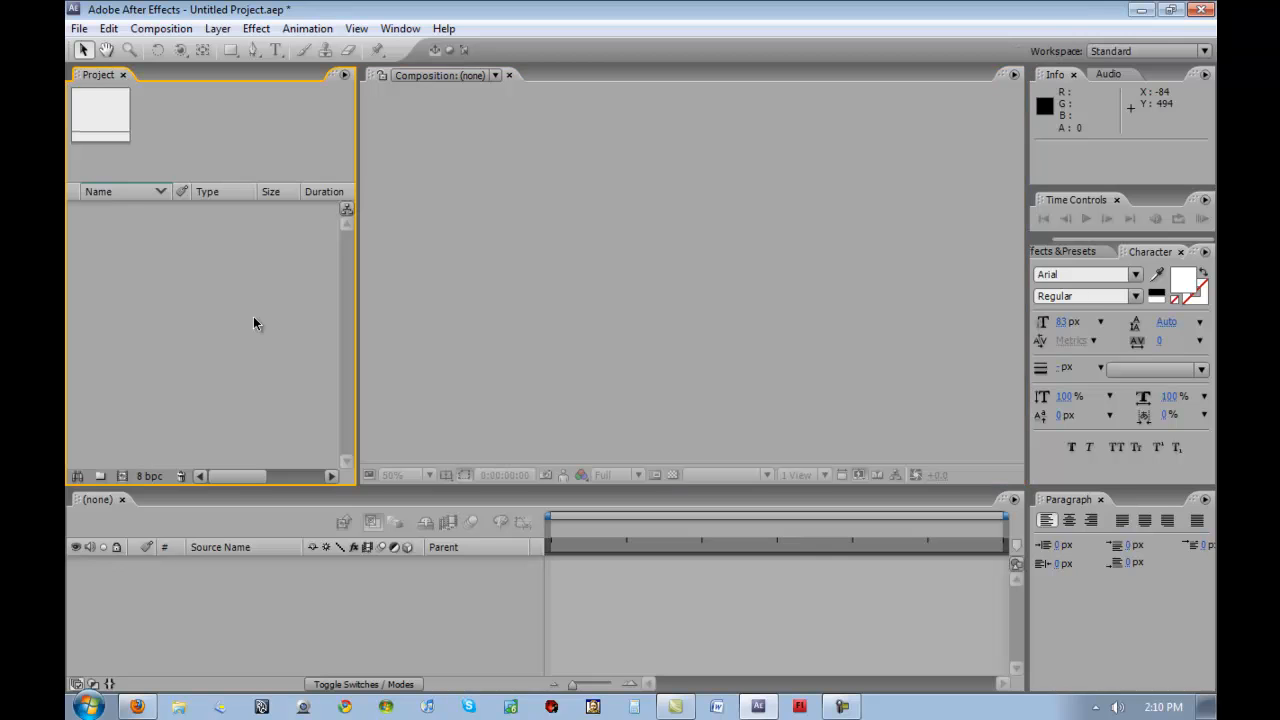
Create a new composition named Typography with the HDV/HDTV 720 29.97 preset and a 30-second duration.
click(123, 477)
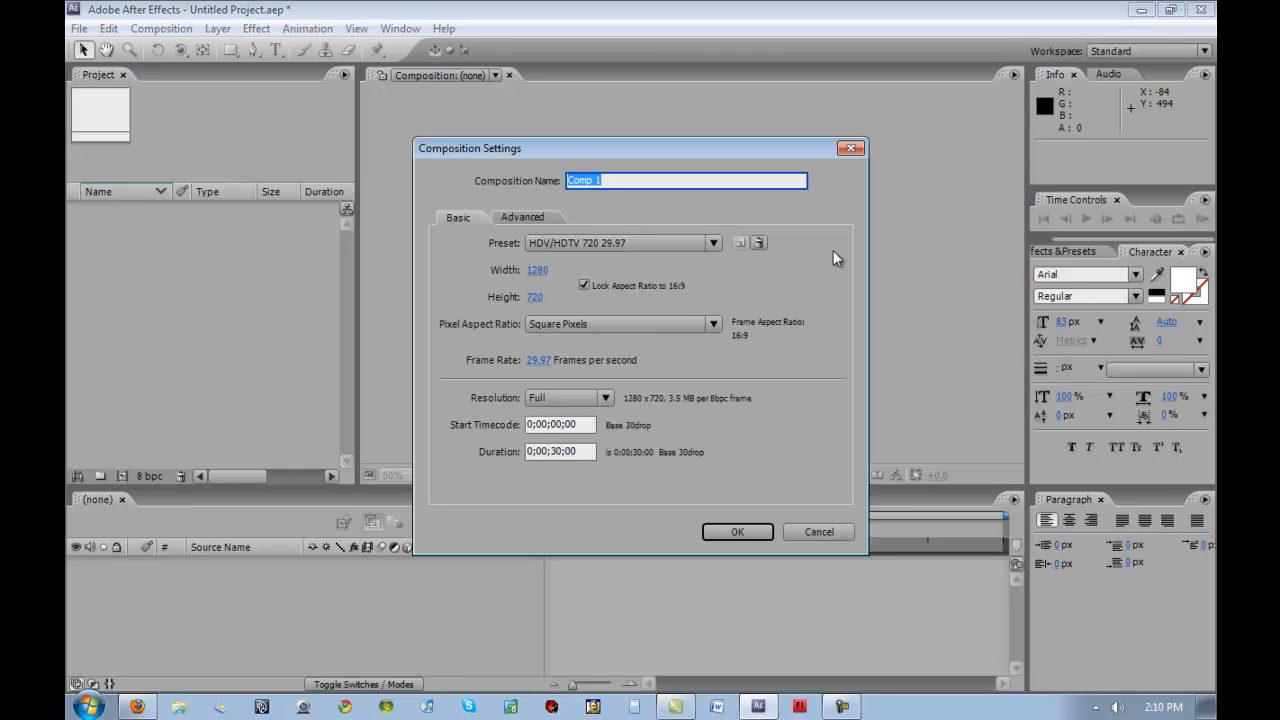
click(601, 245)
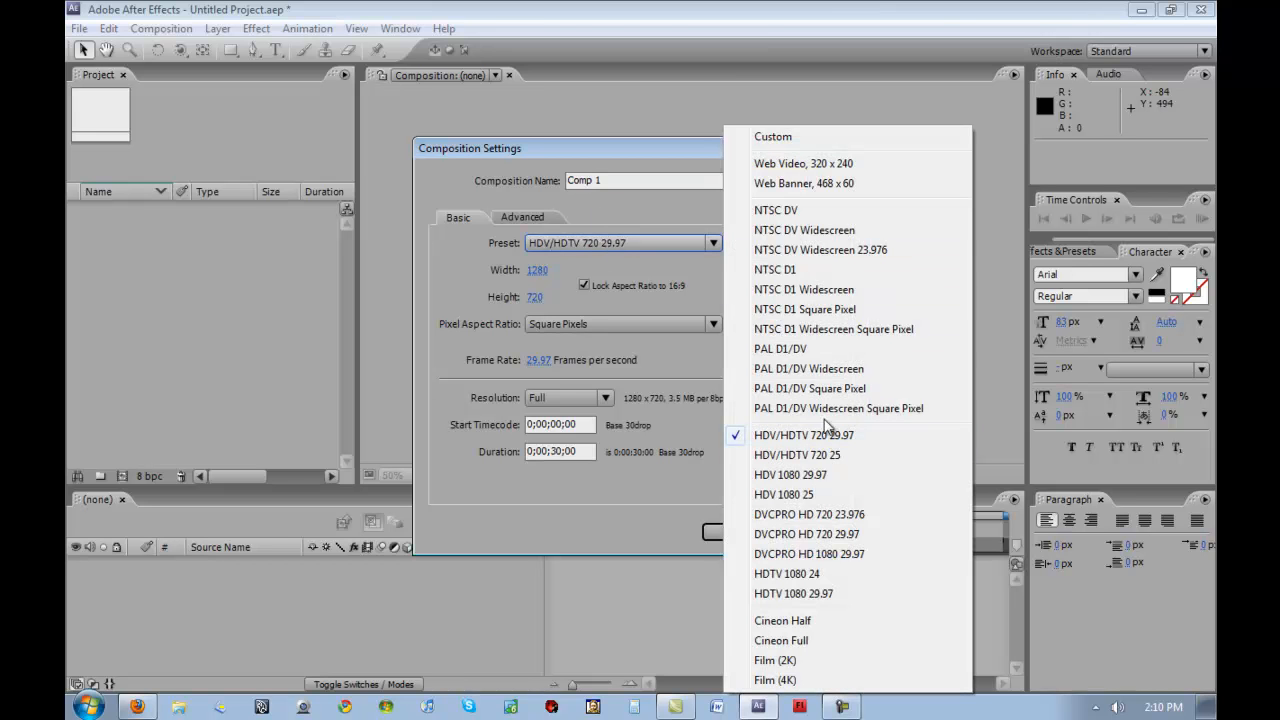
click(662, 263)
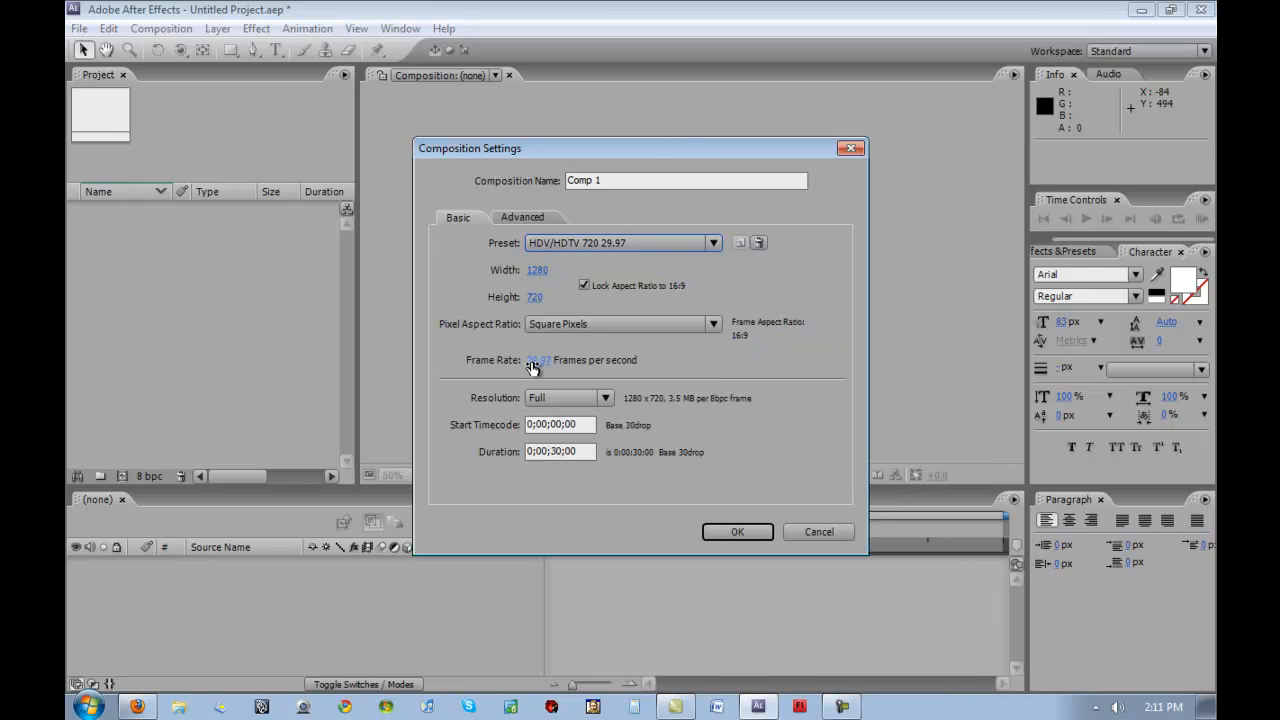
click(622, 180)
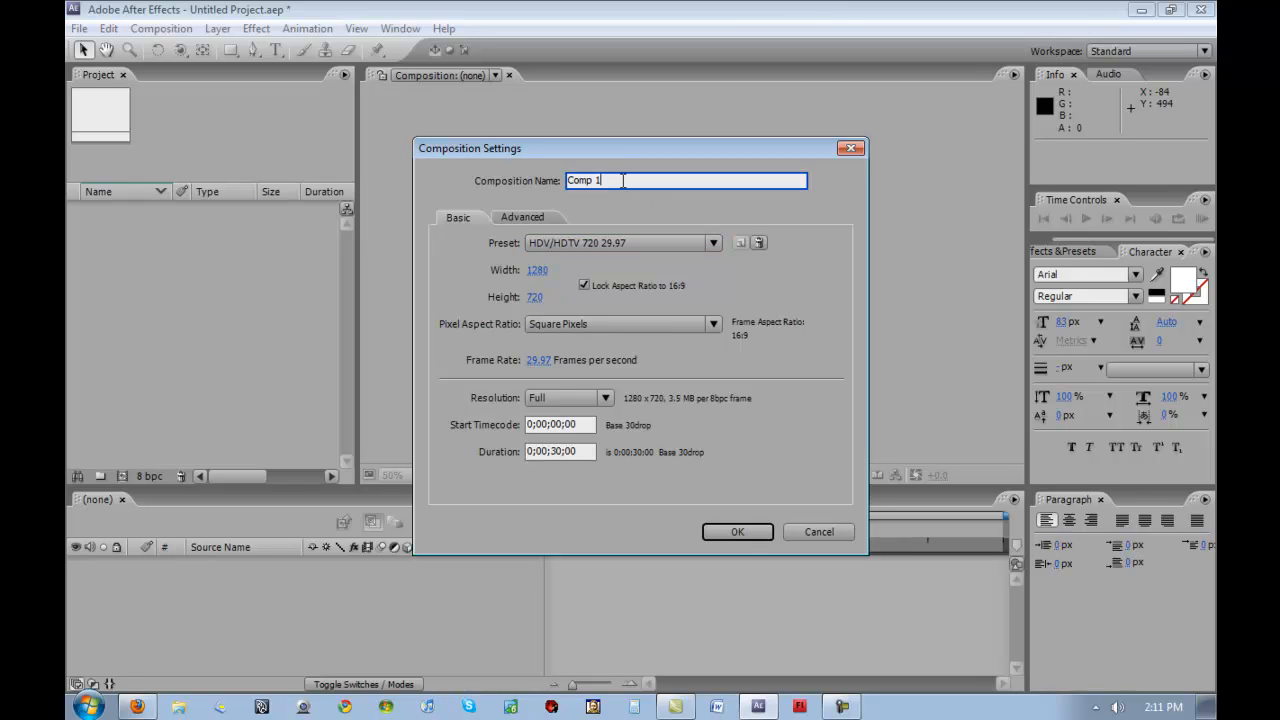
key(BackSpace)
key(BackSpace)
key(BackSpace)
text(Typography)
click(737, 531)
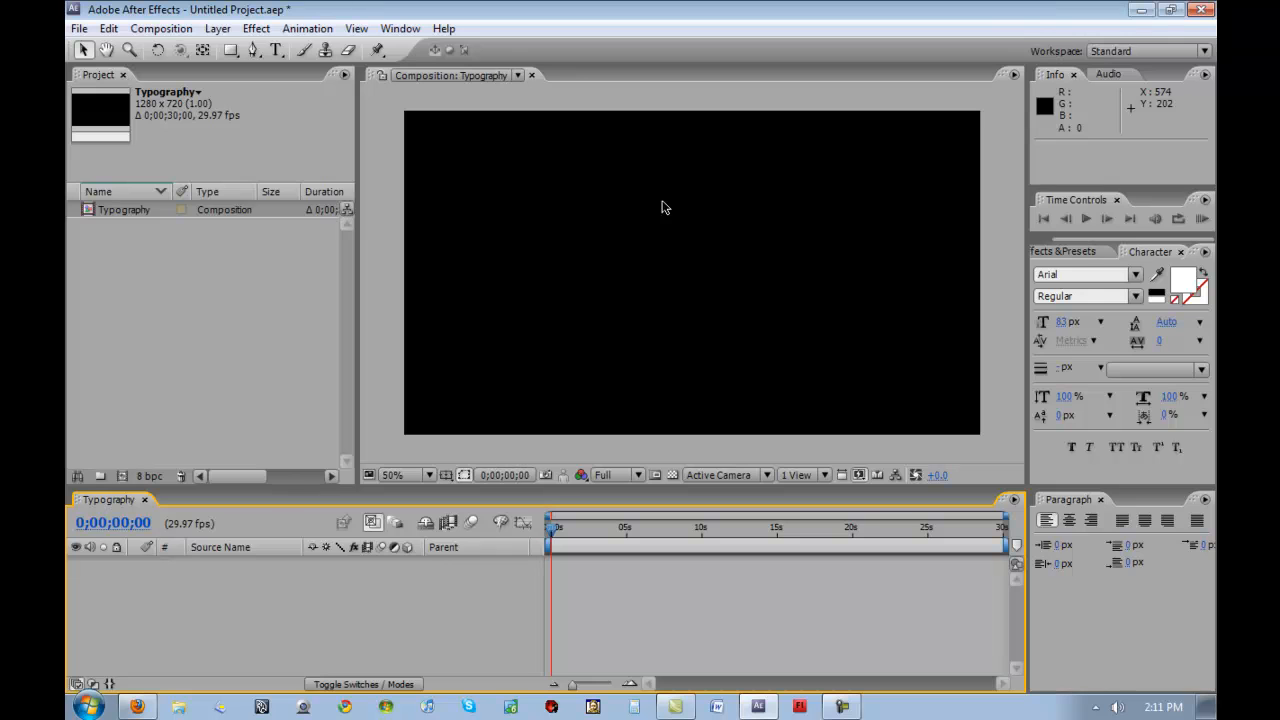
Add two separate text layers in the composition's upper half, reading "Merry" and, lower down, "Christmas".
click(272, 55)
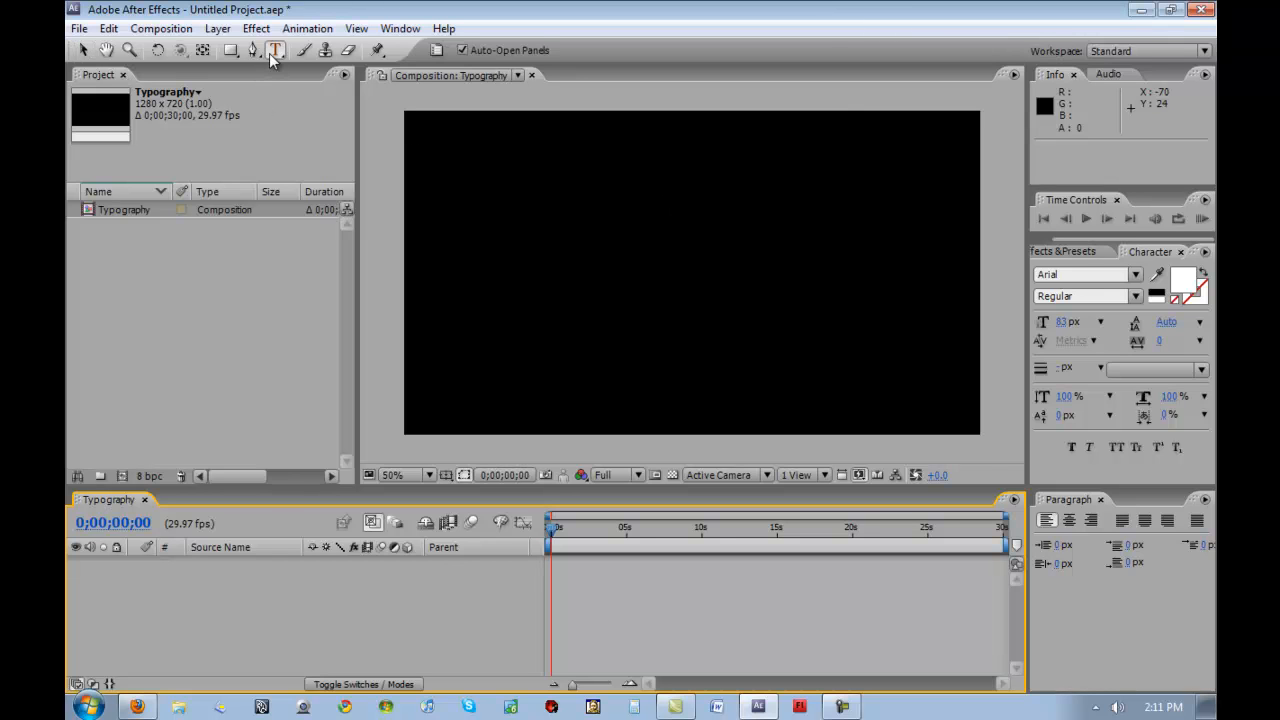
click(463, 155)
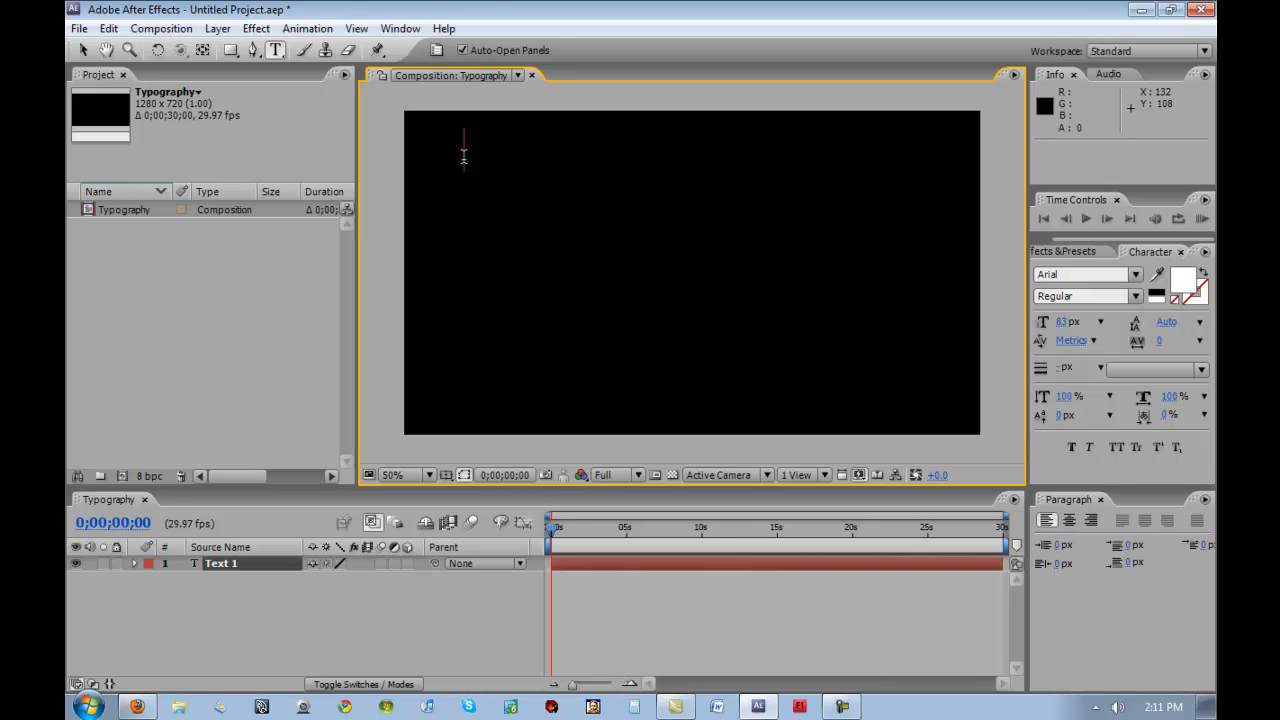
text(Merry)
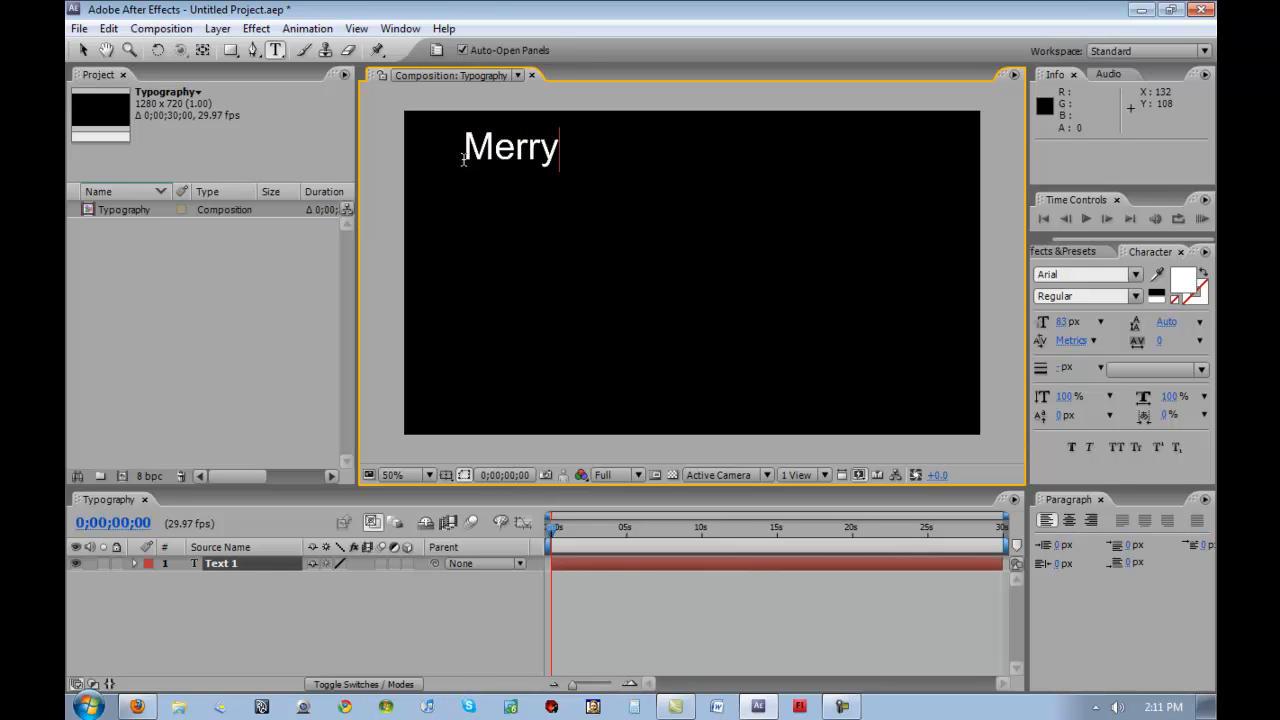
click(722, 557)
click(524, 239)
text(Christmas)
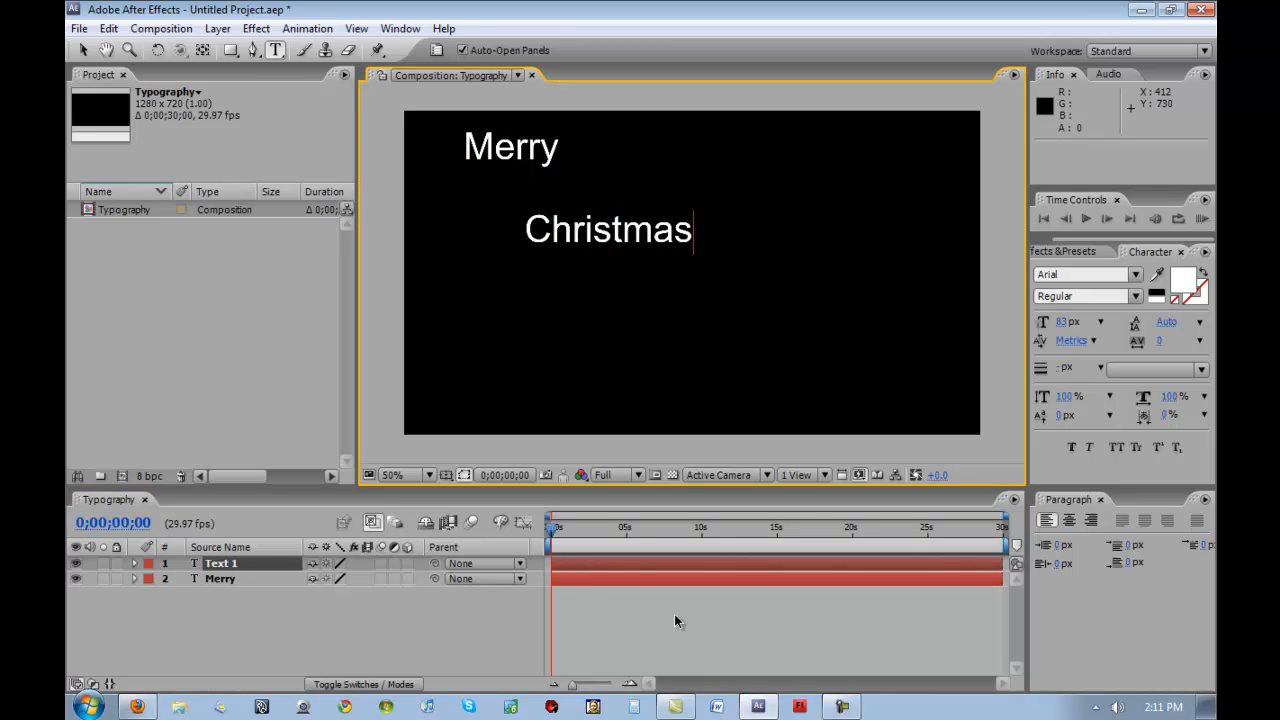
click(673, 576)
Add a third text layer reading "Guys!" below and slightly to the right of the "Christmas" text.
click(616, 335)
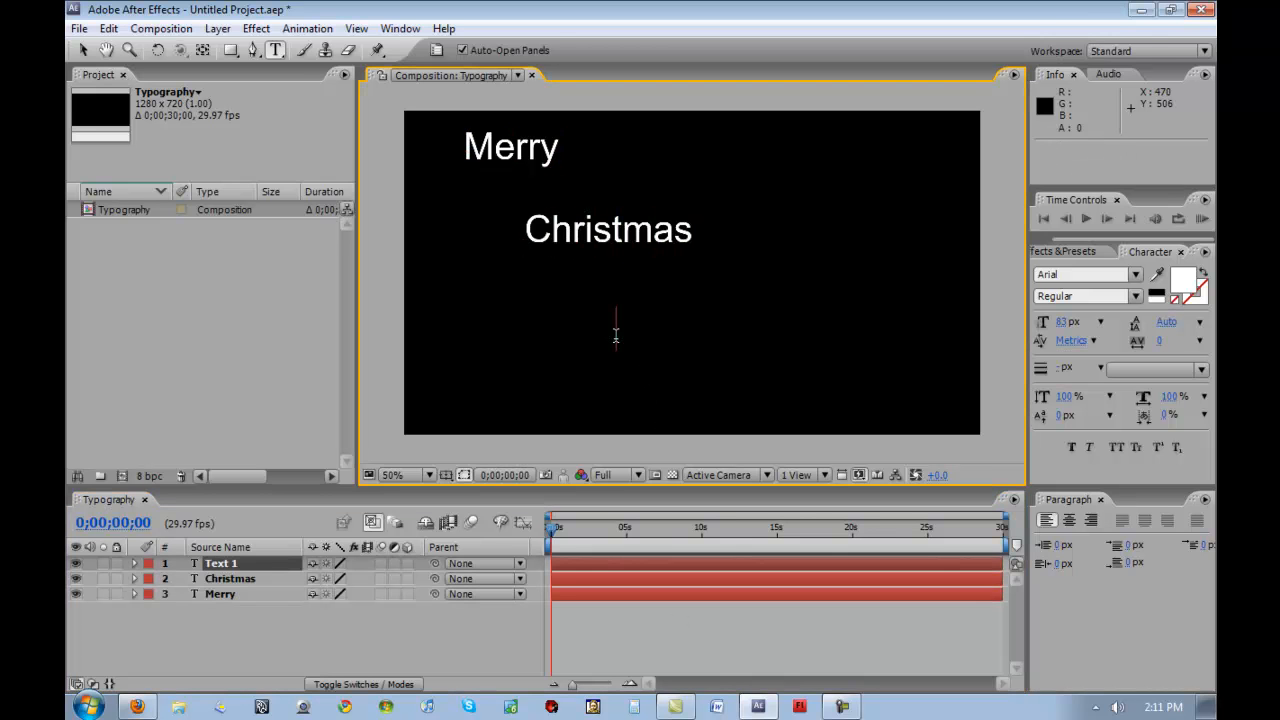
text(Guy)
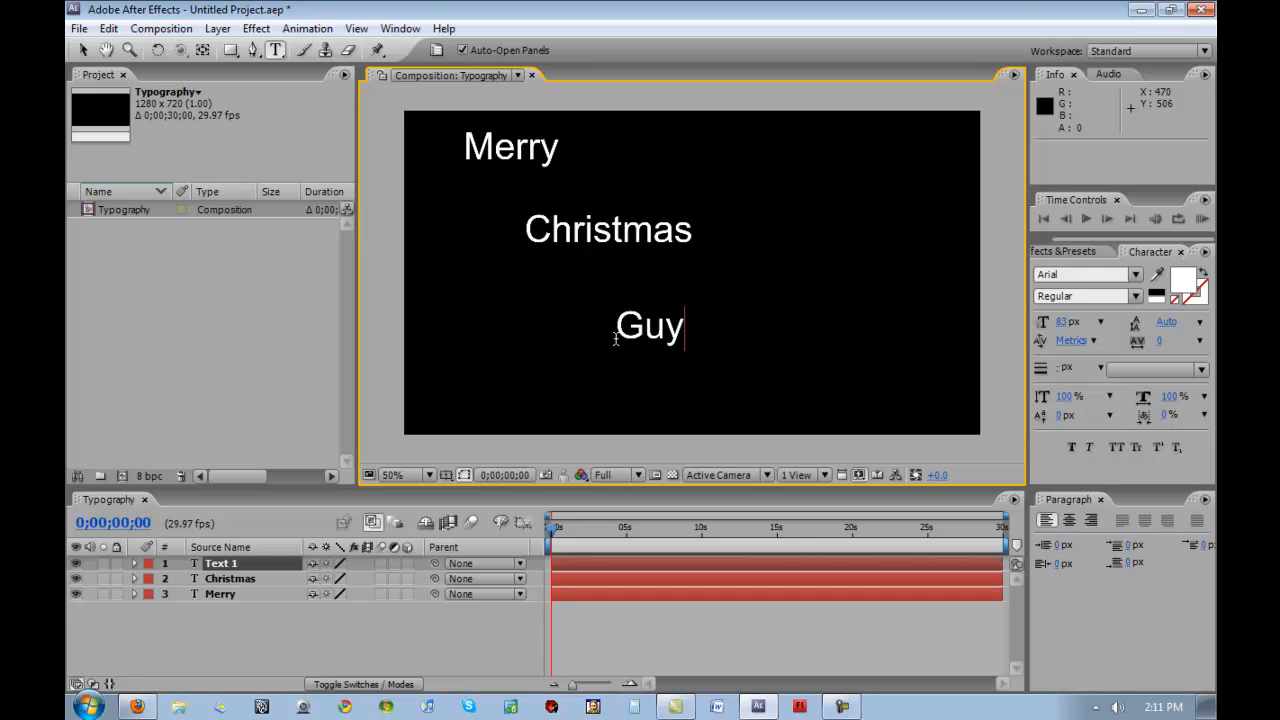
text(s!)
click(731, 572)
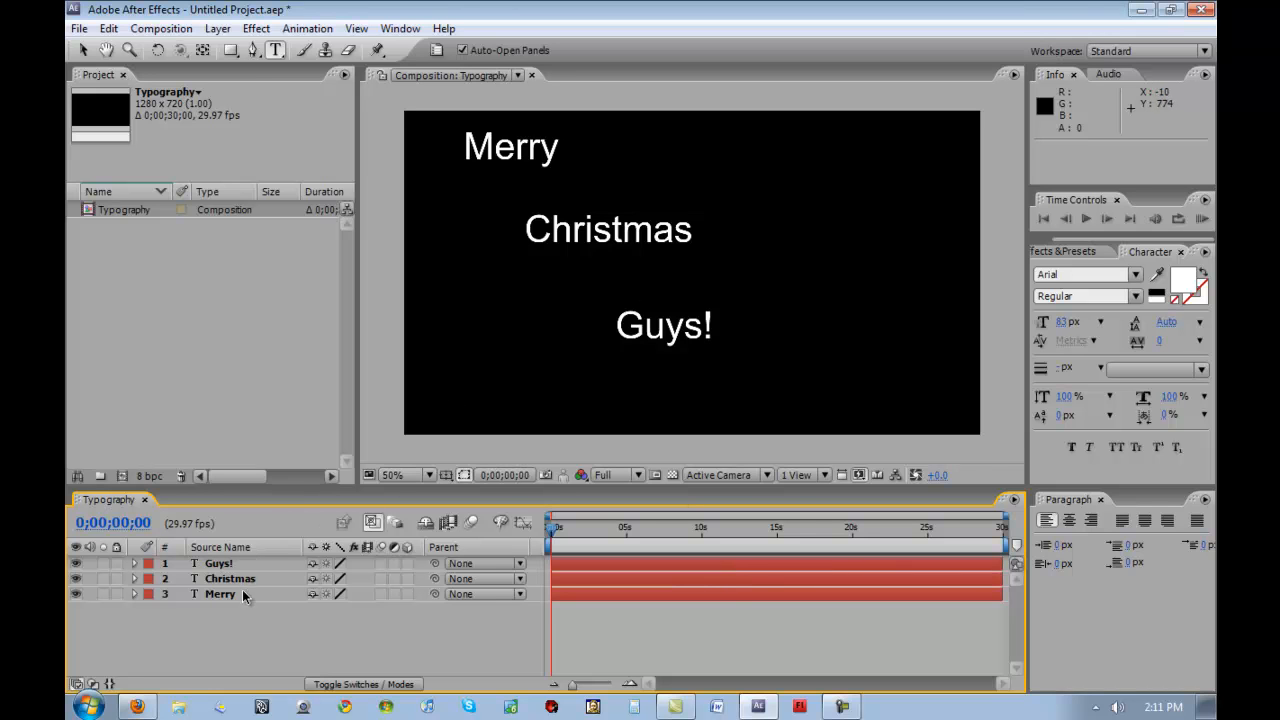
Move the "Merry" text right to the upper centre of the frame and shift "Christmas" to about 230, 328.
key(v)
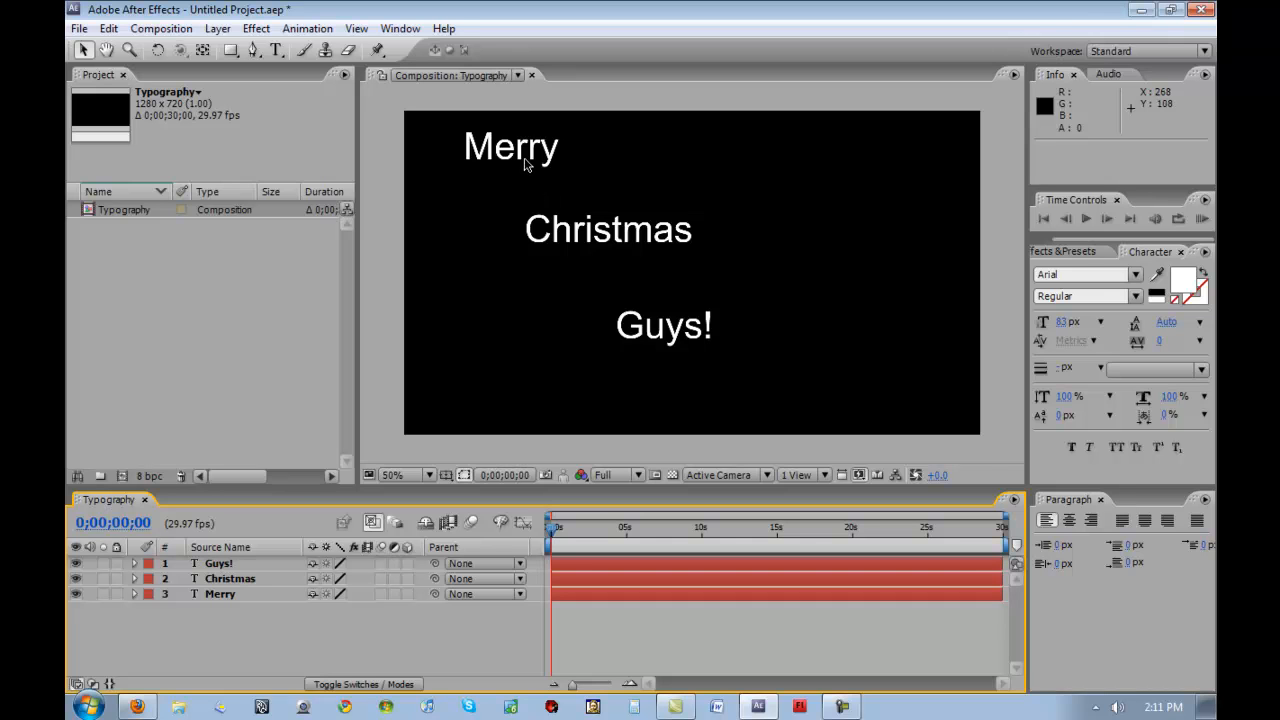
drag(525, 163, 697, 178)
click(660, 245)
drag(624, 243, 607, 259)
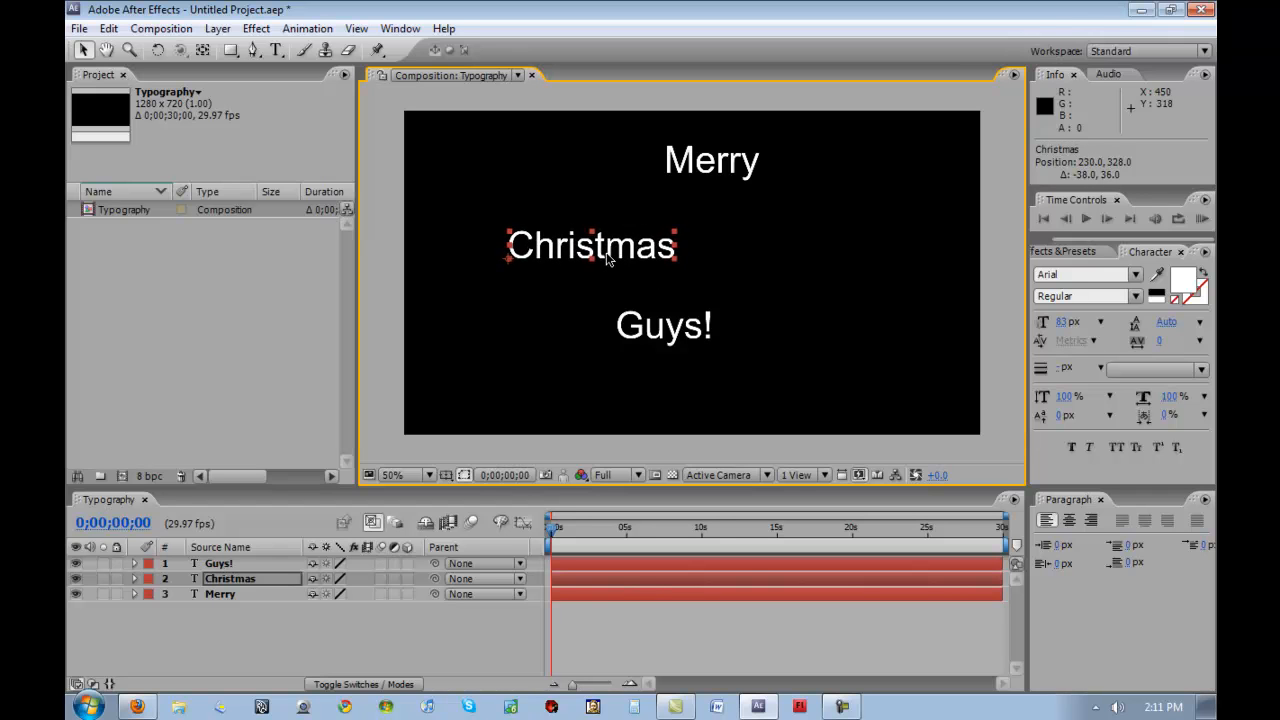
Turn the Guys!, Christmas and Merry text layers into 3D layers.
click(754, 564)
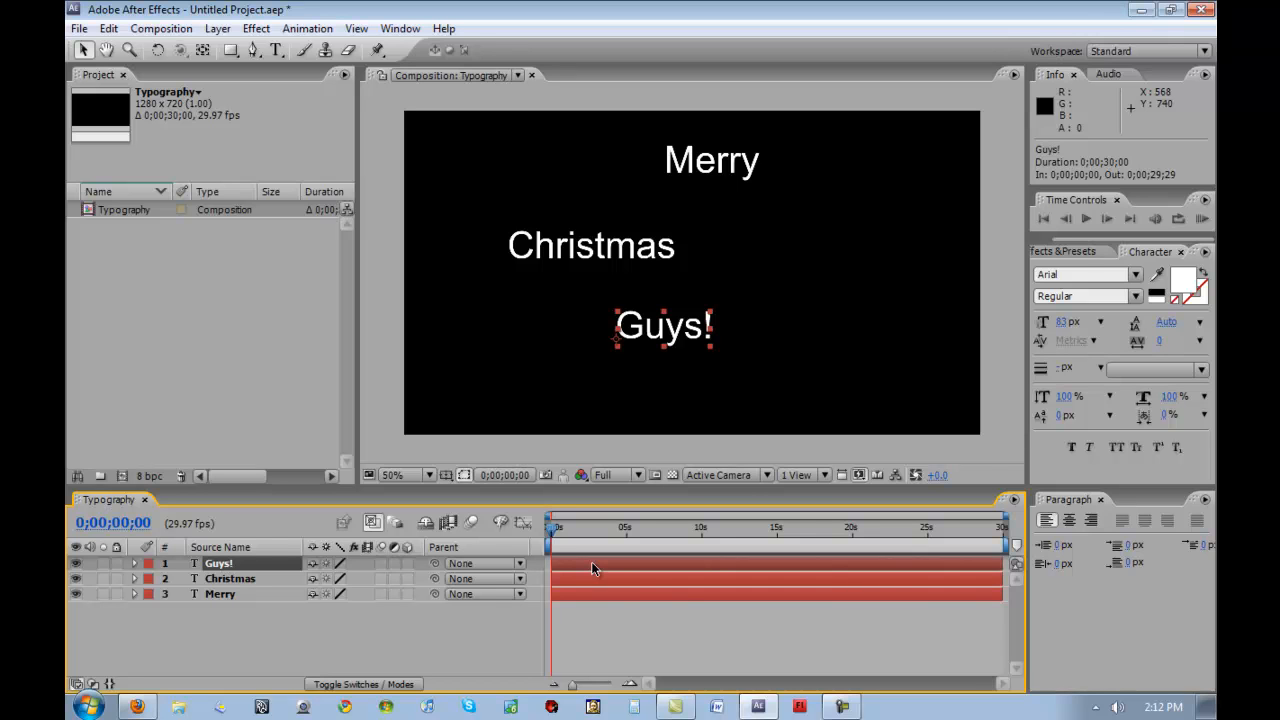
click(447, 636)
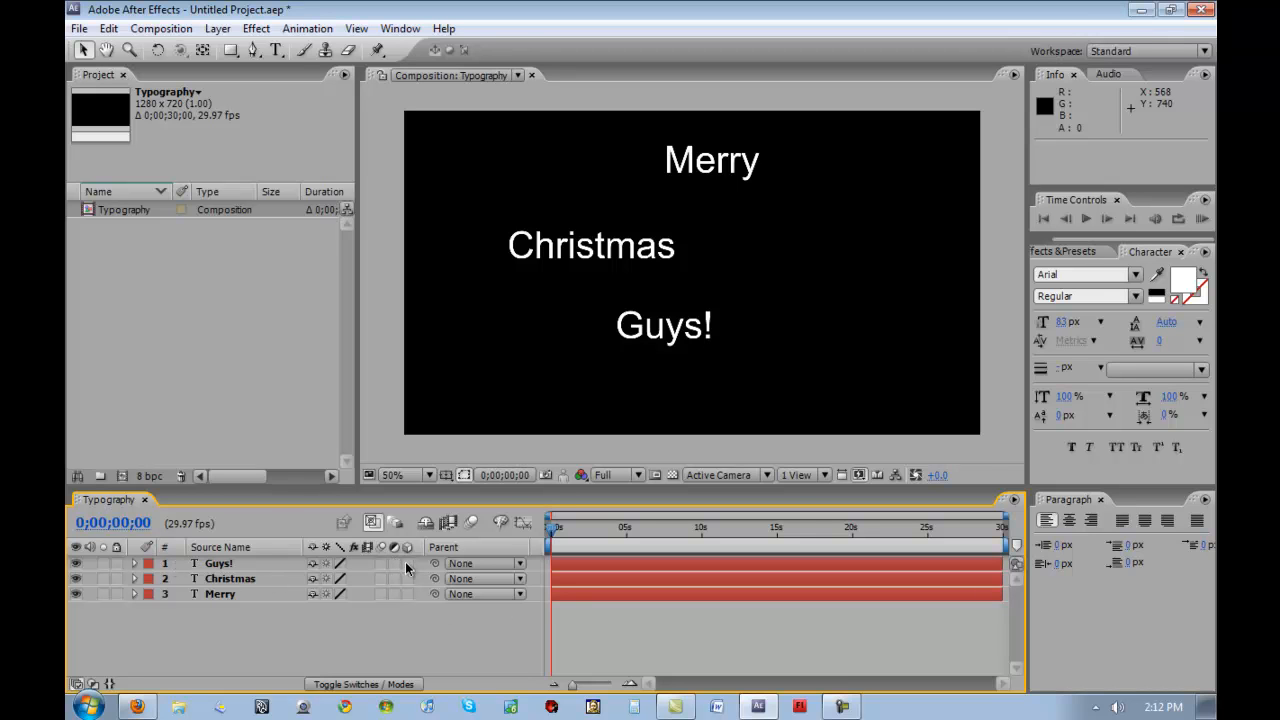
drag(405, 563, 402, 598)
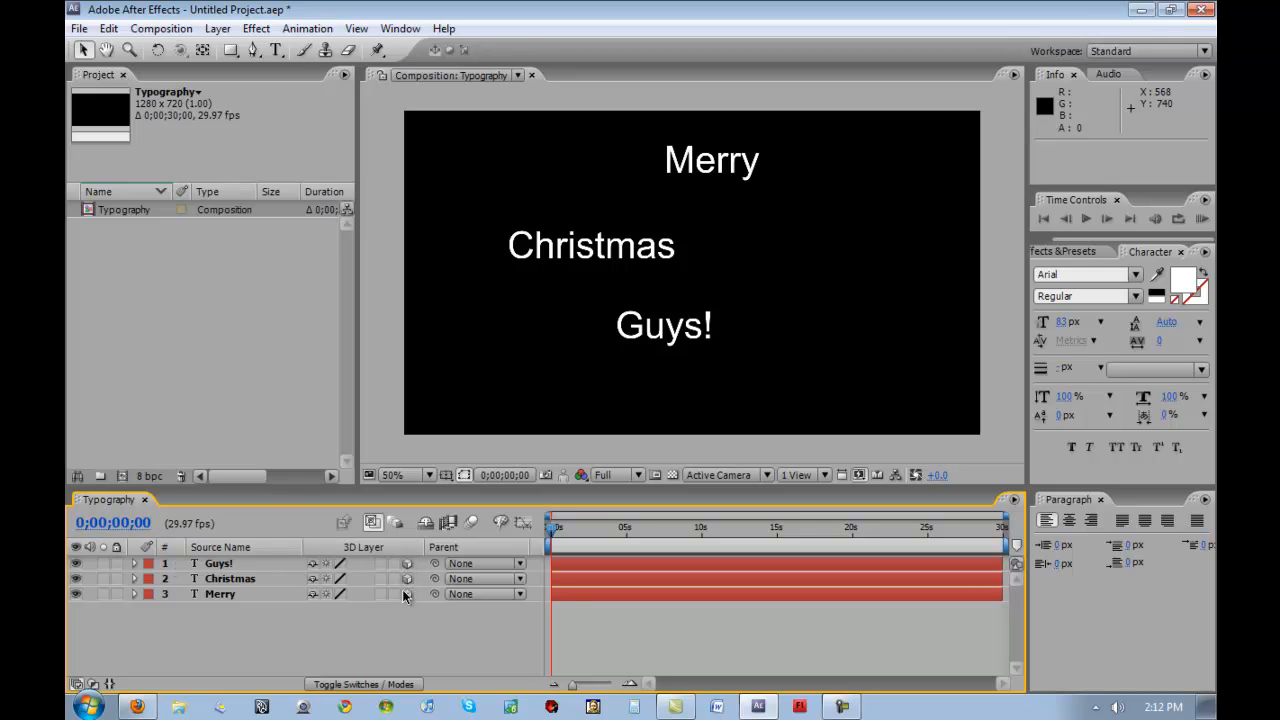
Examine the 3D axis handles of each of the three text layers in the composition.
click(217, 565)
click(222, 582)
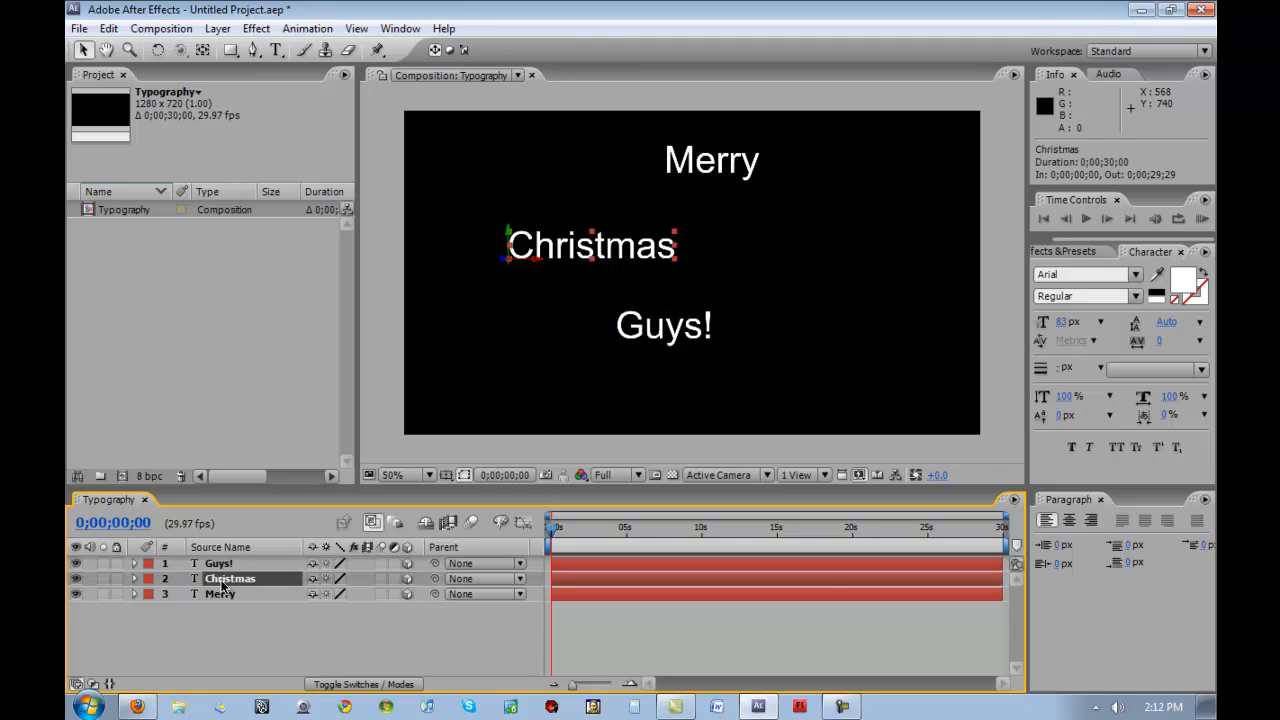
click(222, 596)
click(225, 576)
click(226, 565)
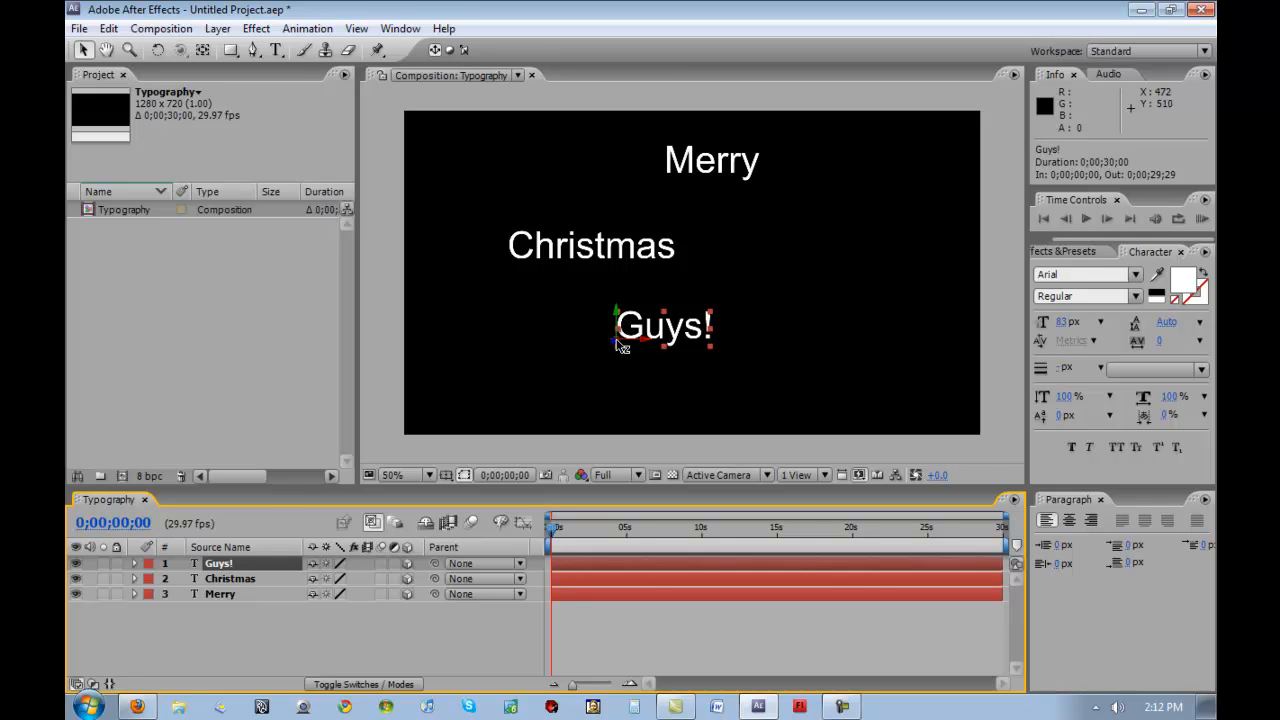
key(F2)
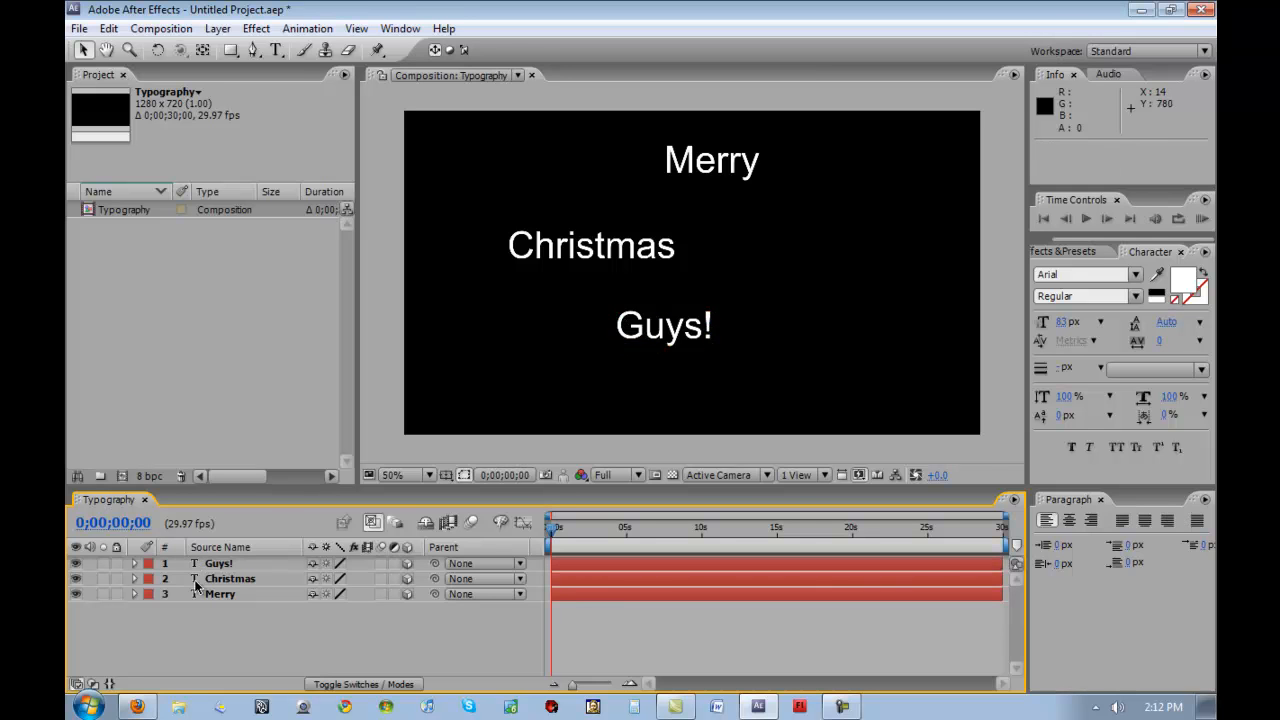
Move the Christmas text layer right and slightly up to about 268, 314, using its 3D axes.
click(196, 584)
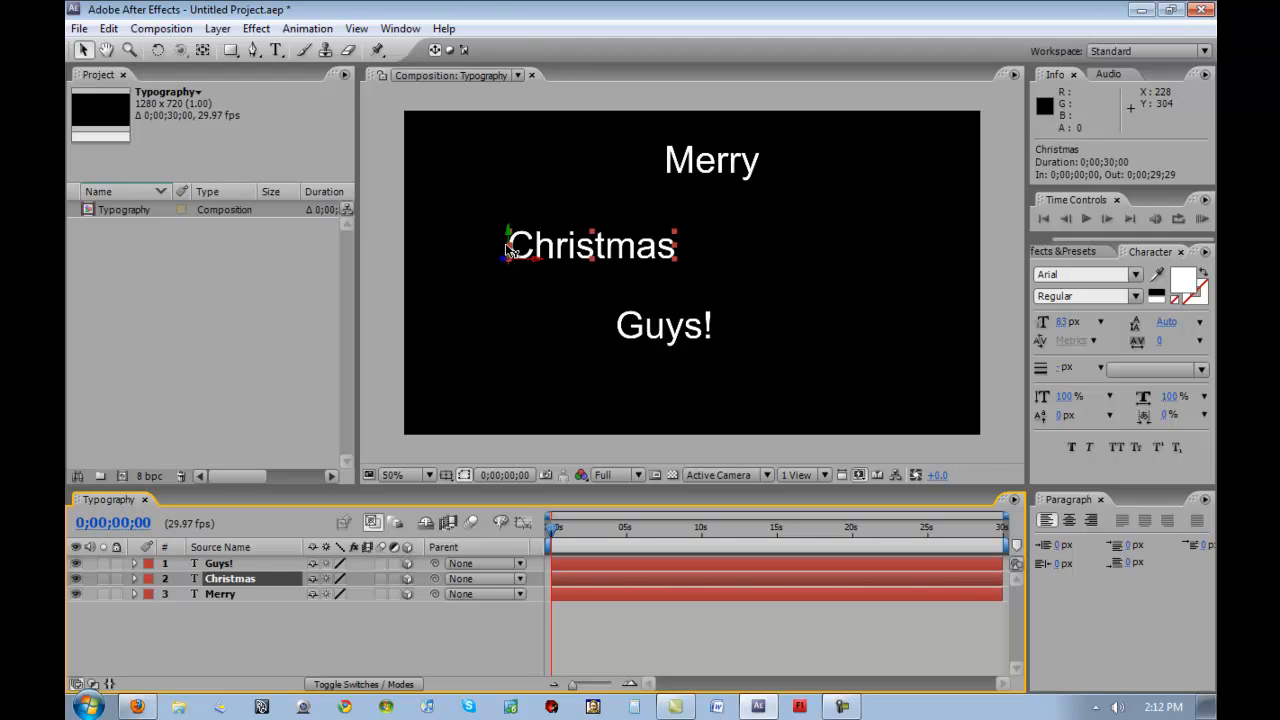
mouse_move(512, 243)
mouse_down()
mouse_move(550, 272)
mouse_move(525, 254)
mouse_up()
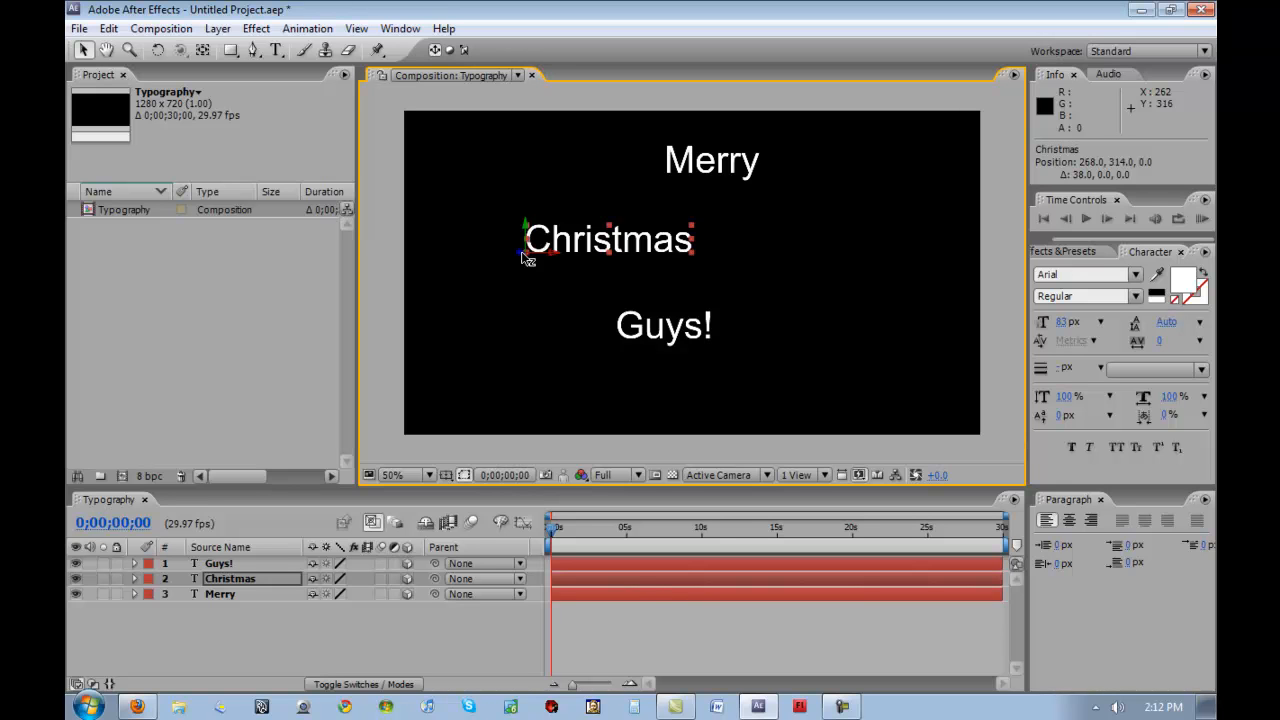
Add a new camera layer to the composition with the 35mm preset.
click(242, 566)
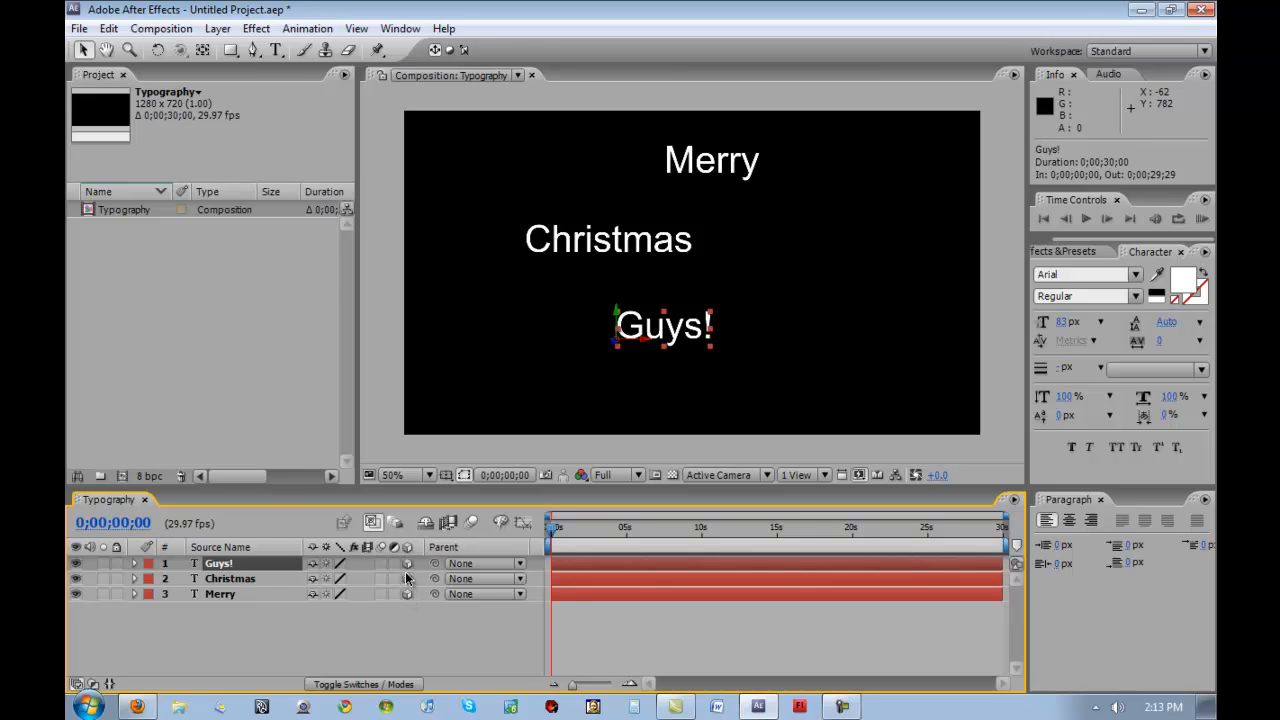
click(218, 28)
mouse_move(310, 50)
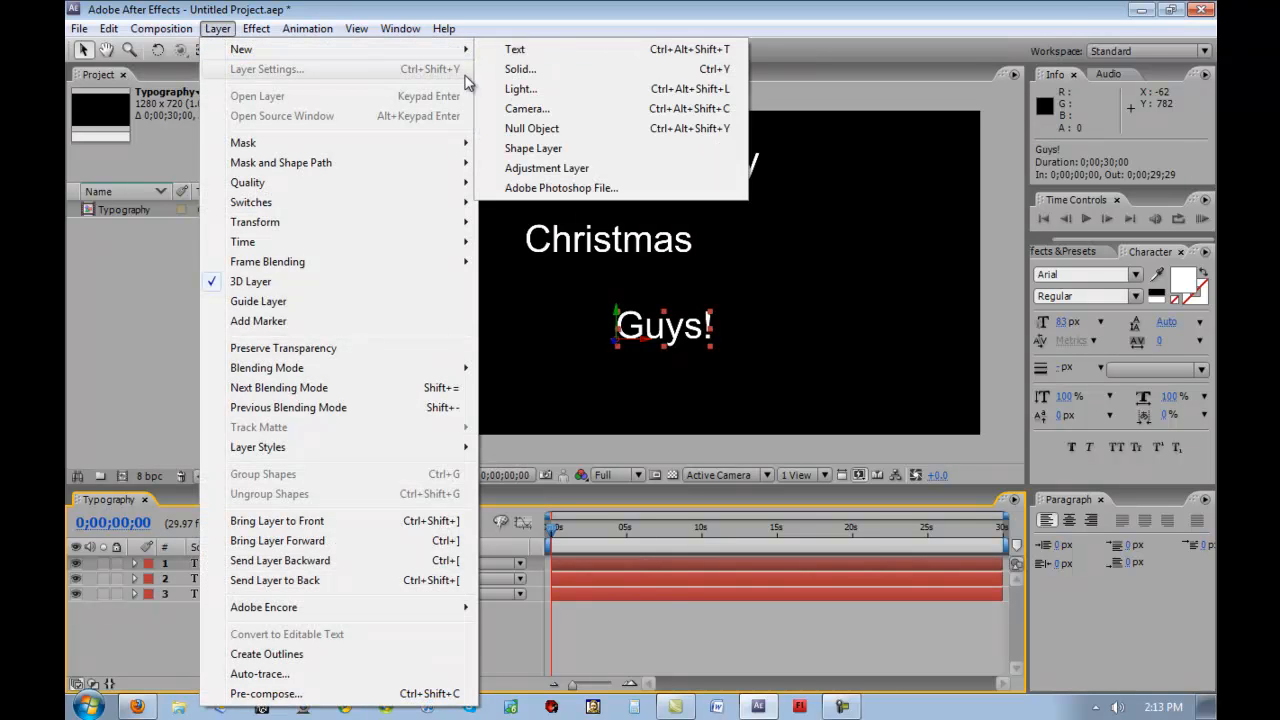
click(523, 111)
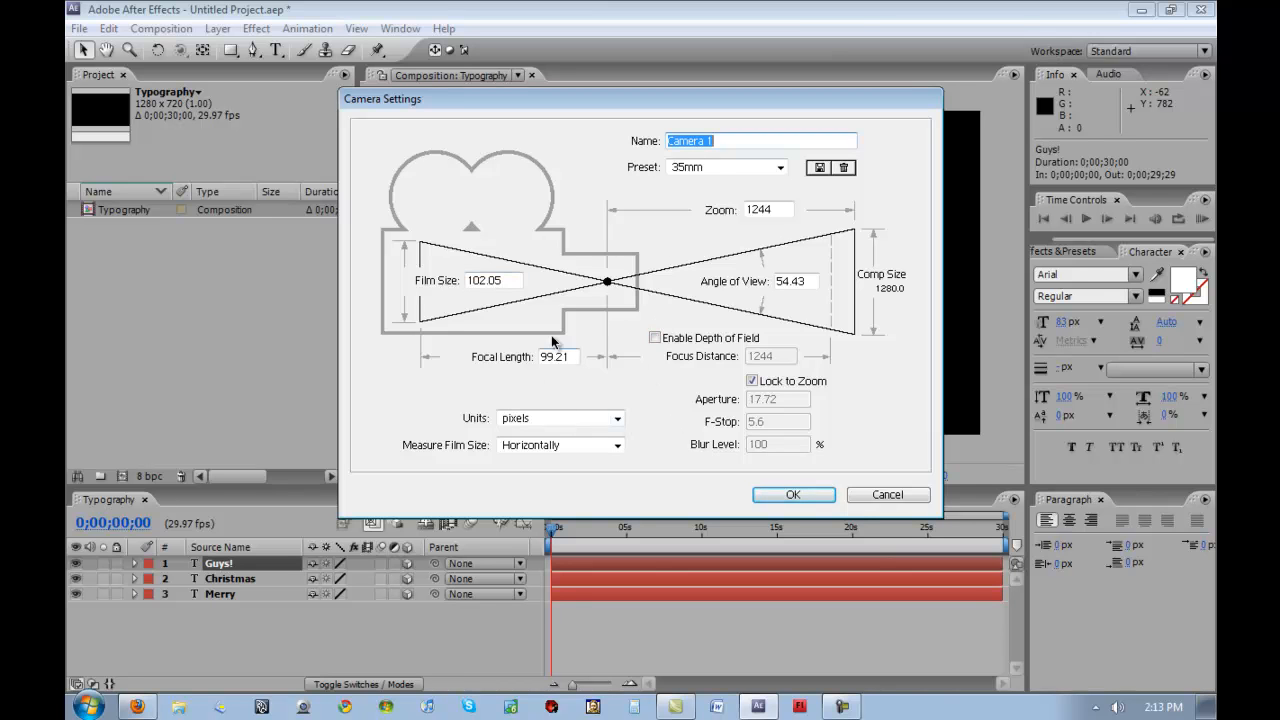
click(752, 168)
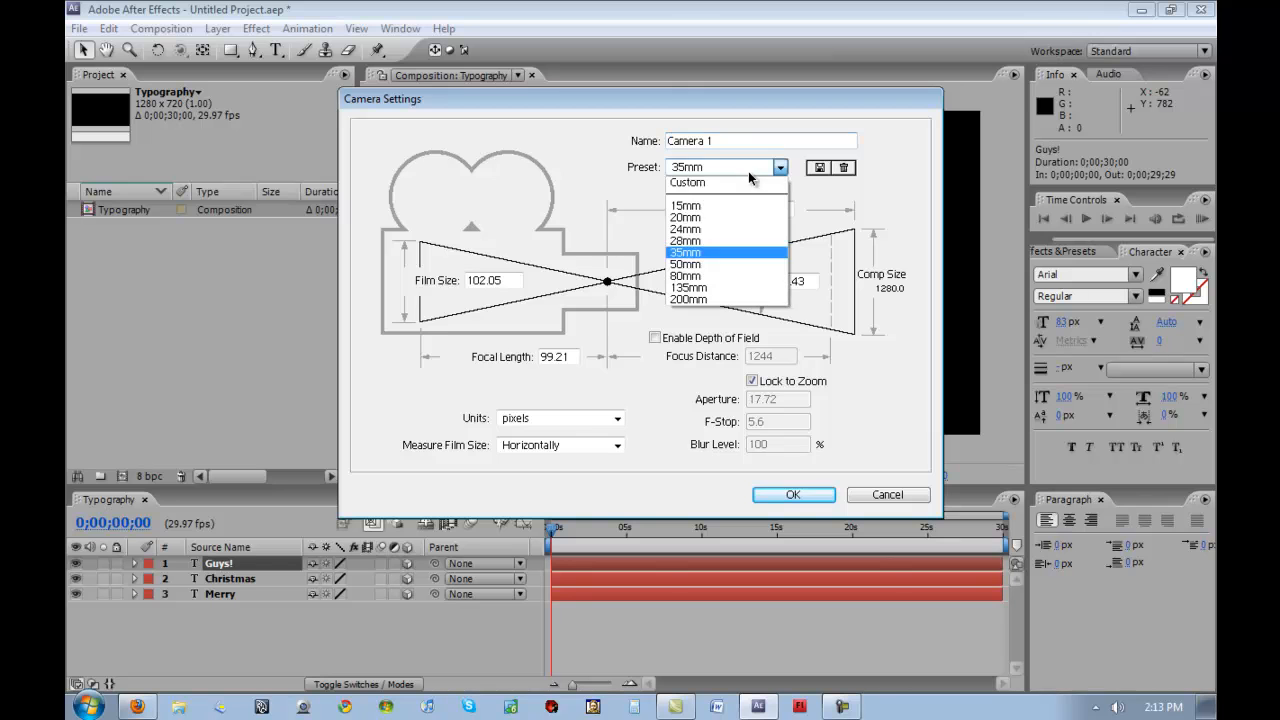
click(727, 253)
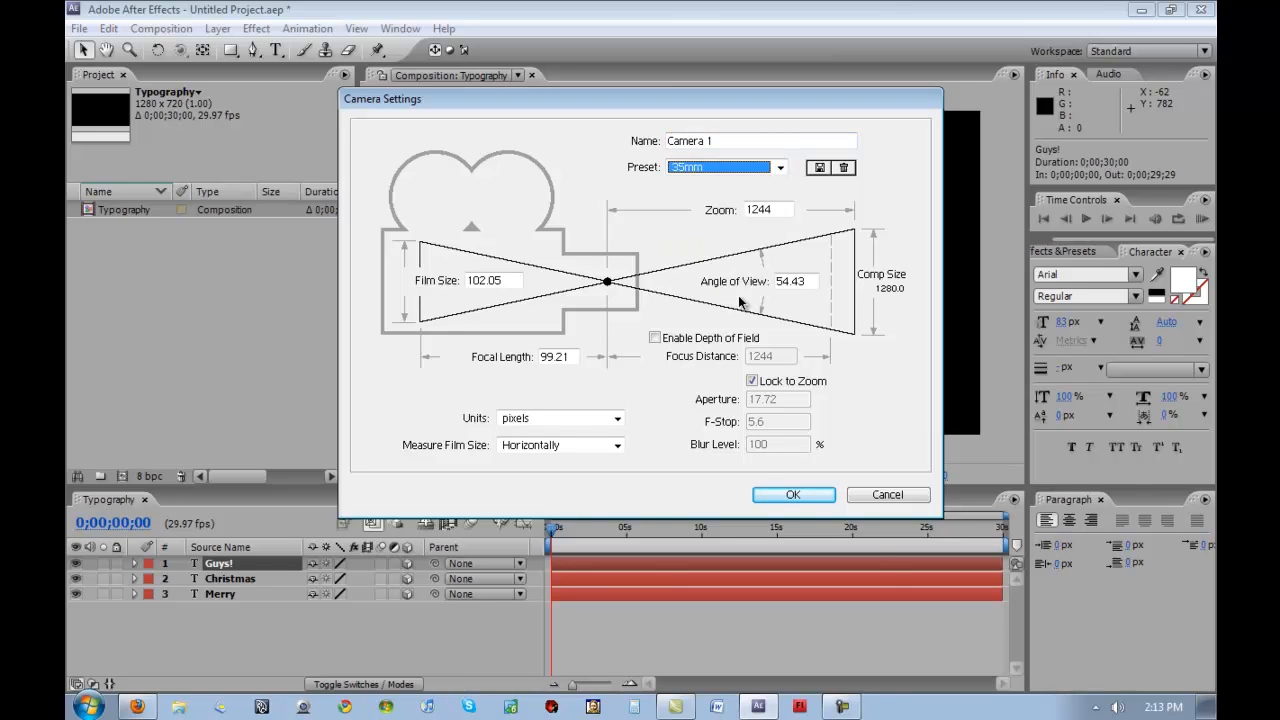
click(787, 496)
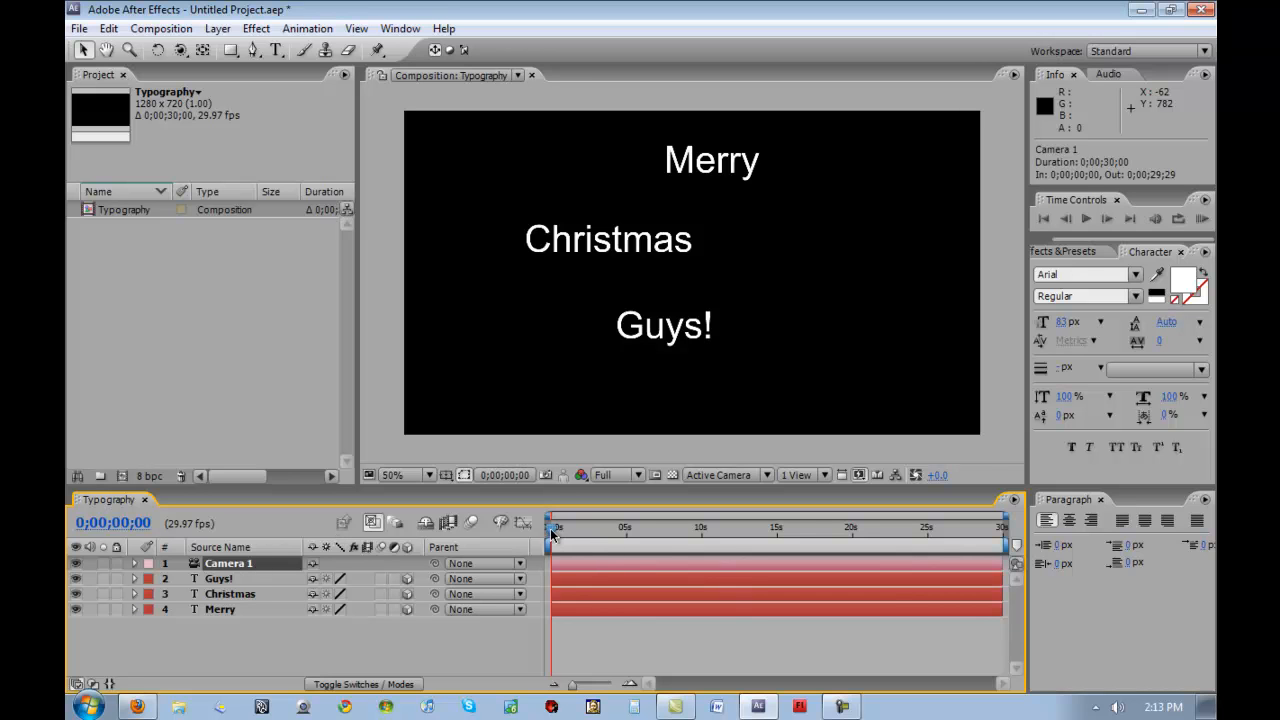
Pull the Guys! text layer toward the camera along its Z axis to a depth of about -378.5.
drag(551, 531, 502, 533)
click(718, 580)
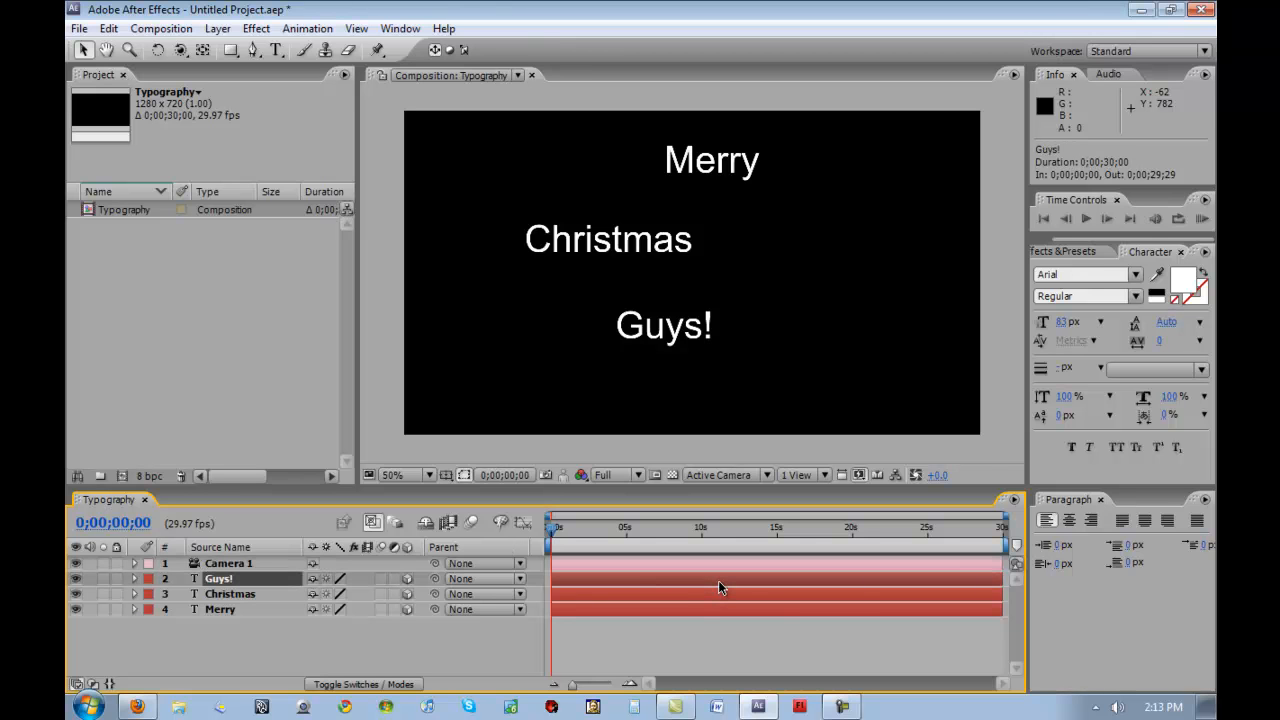
click(718, 590)
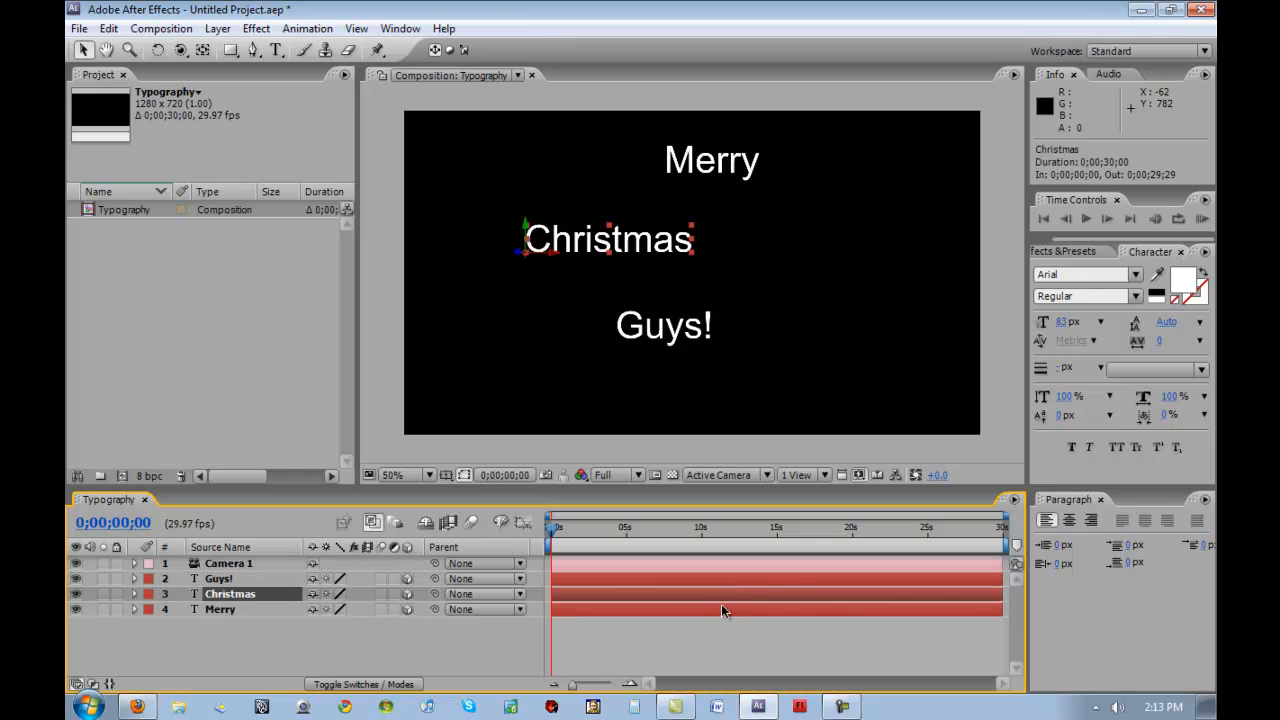
click(721, 605)
click(722, 580)
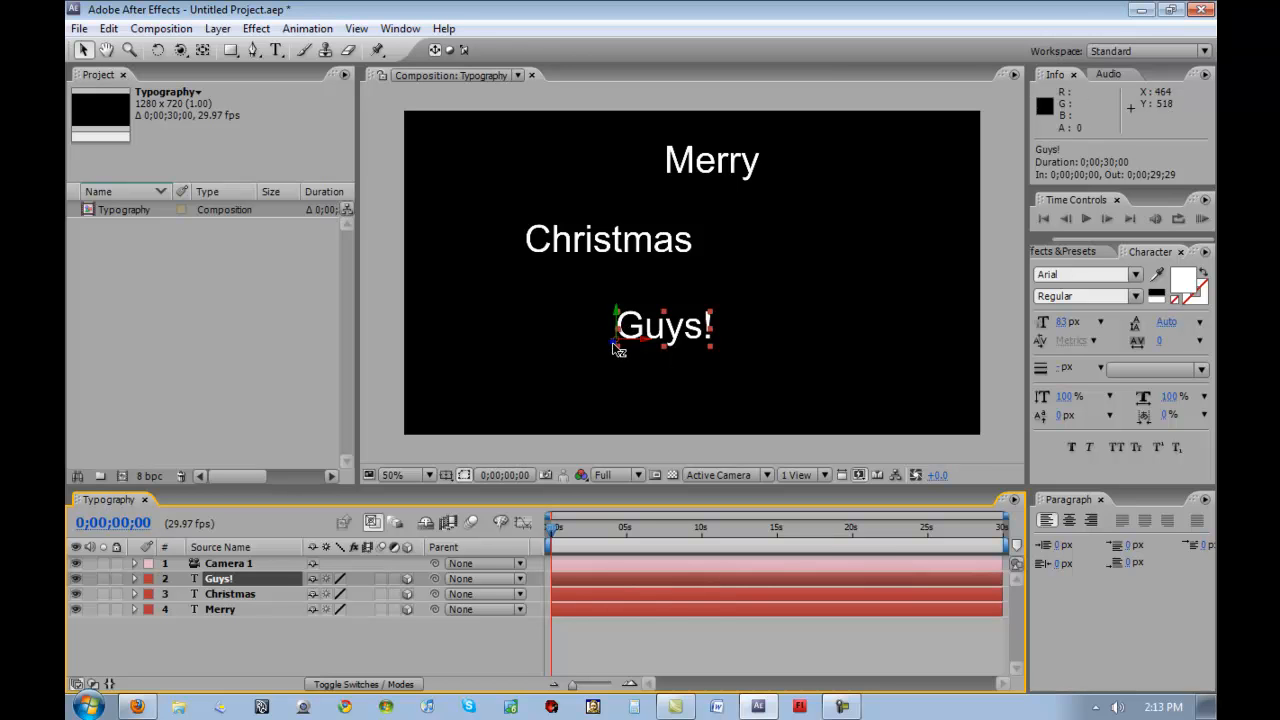
drag(614, 345, 446, 404)
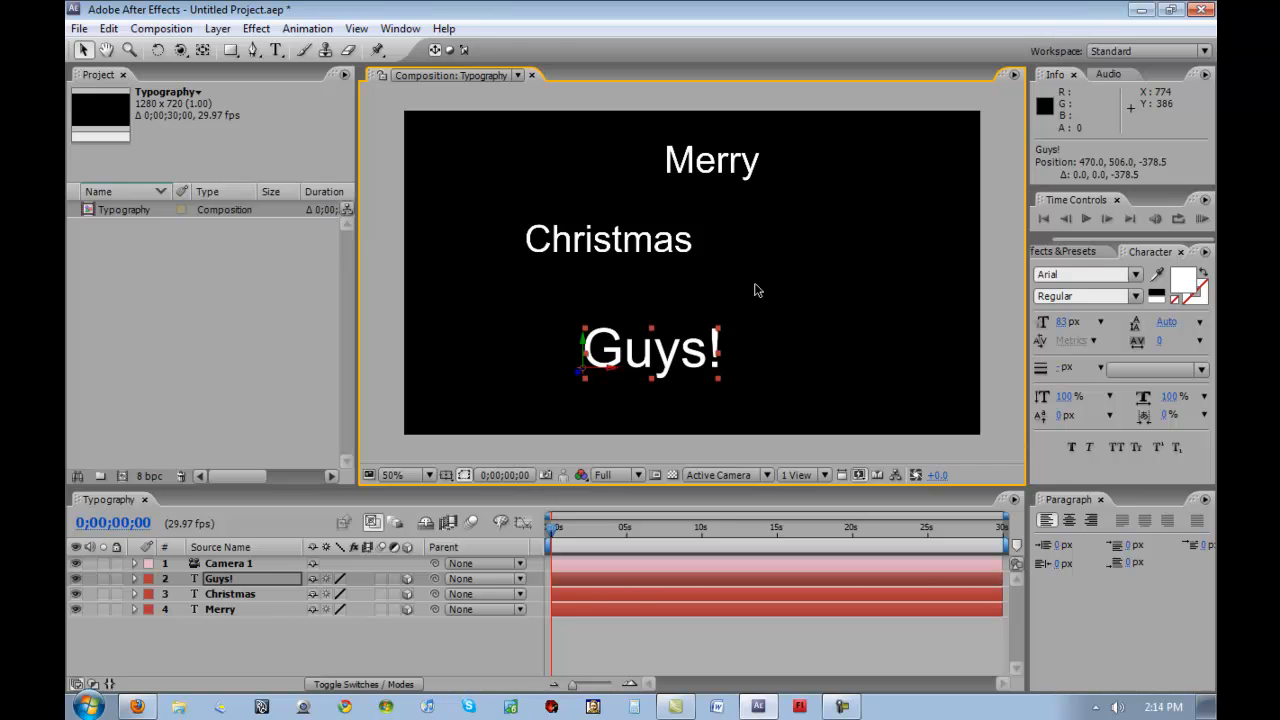
Push the Merry text layer away from the camera along its Z axis to a depth of about 369.
click(631, 593)
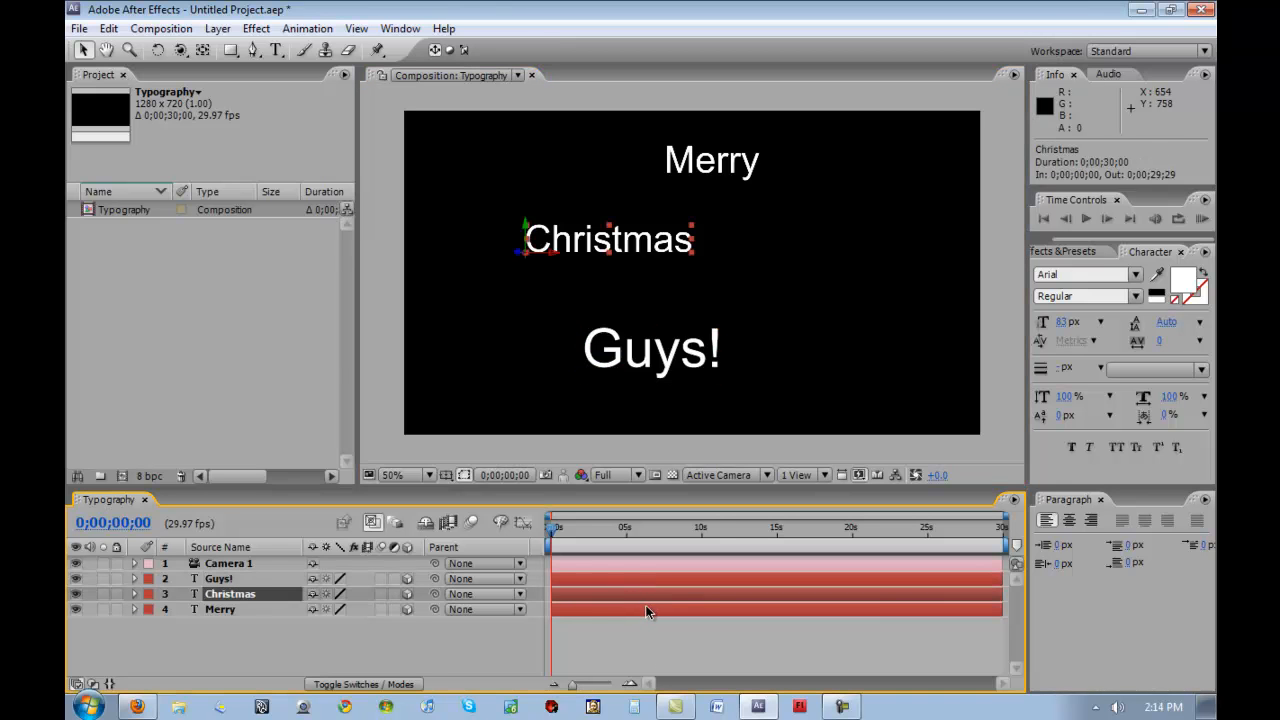
click(646, 612)
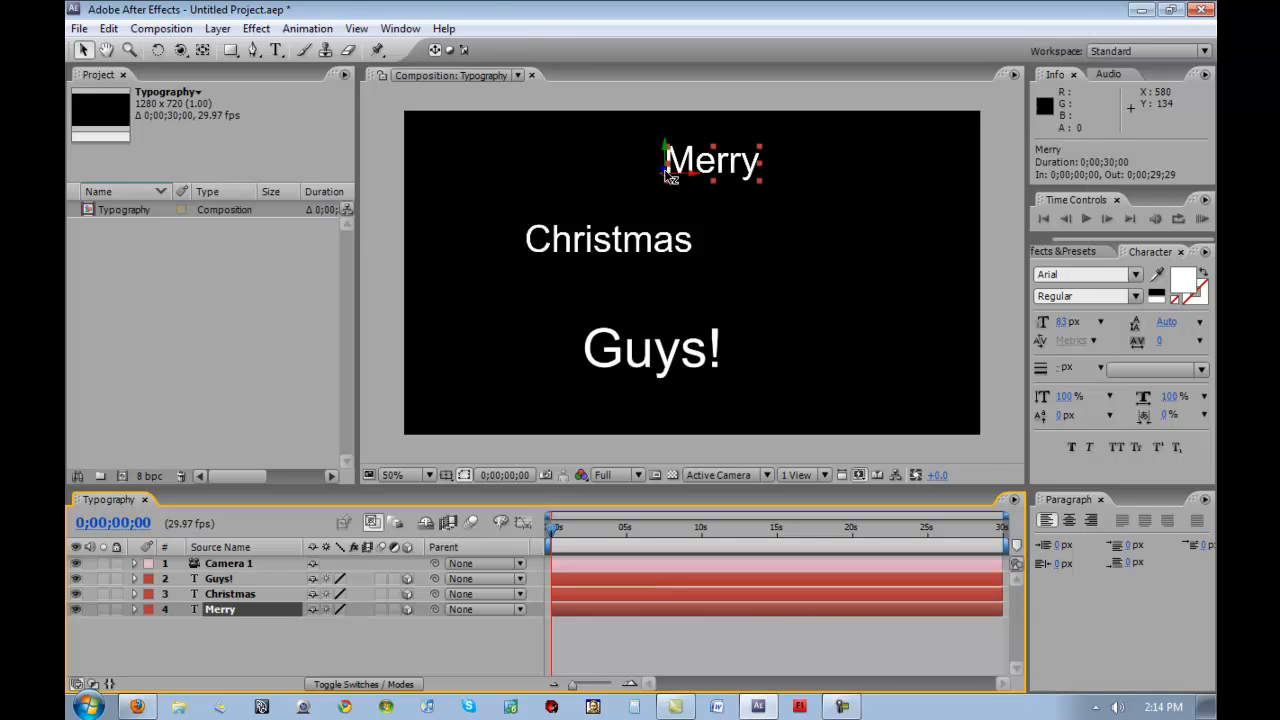
drag(668, 175, 972, 261)
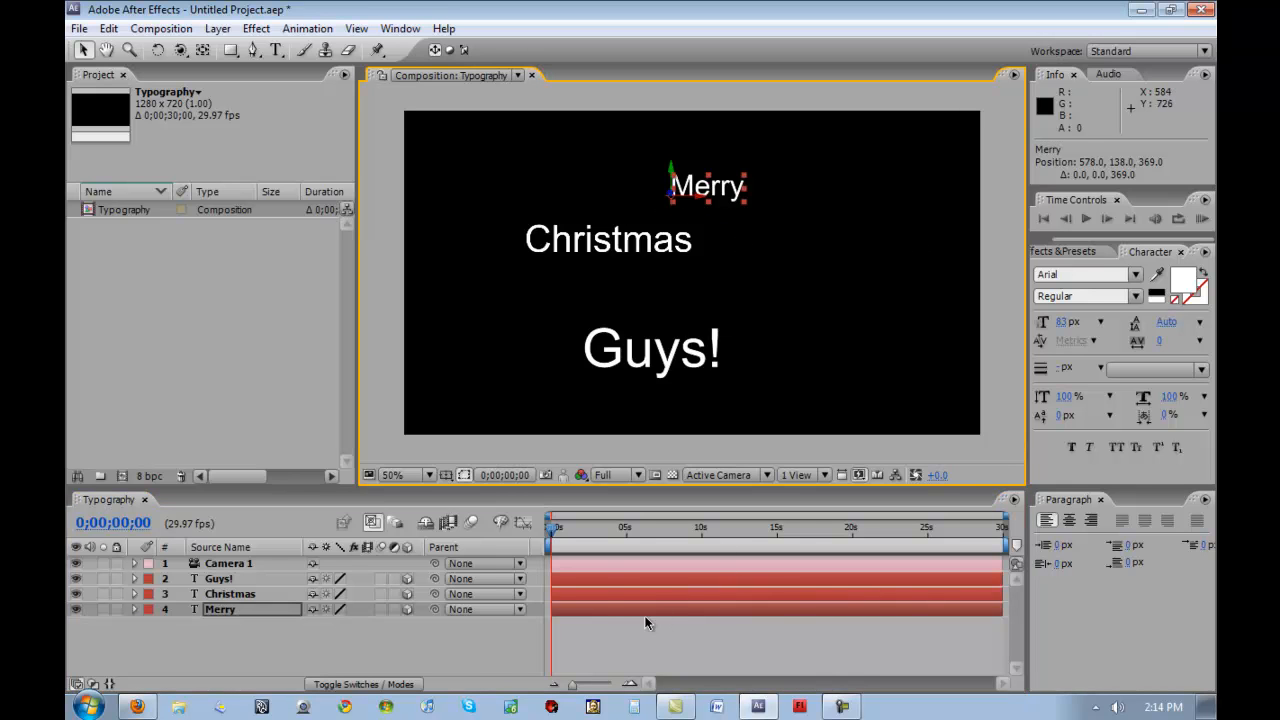
Orbit Camera 1 around the text with the Orbit Camera Tool to about 1319, 91, -1007.
click(604, 566)
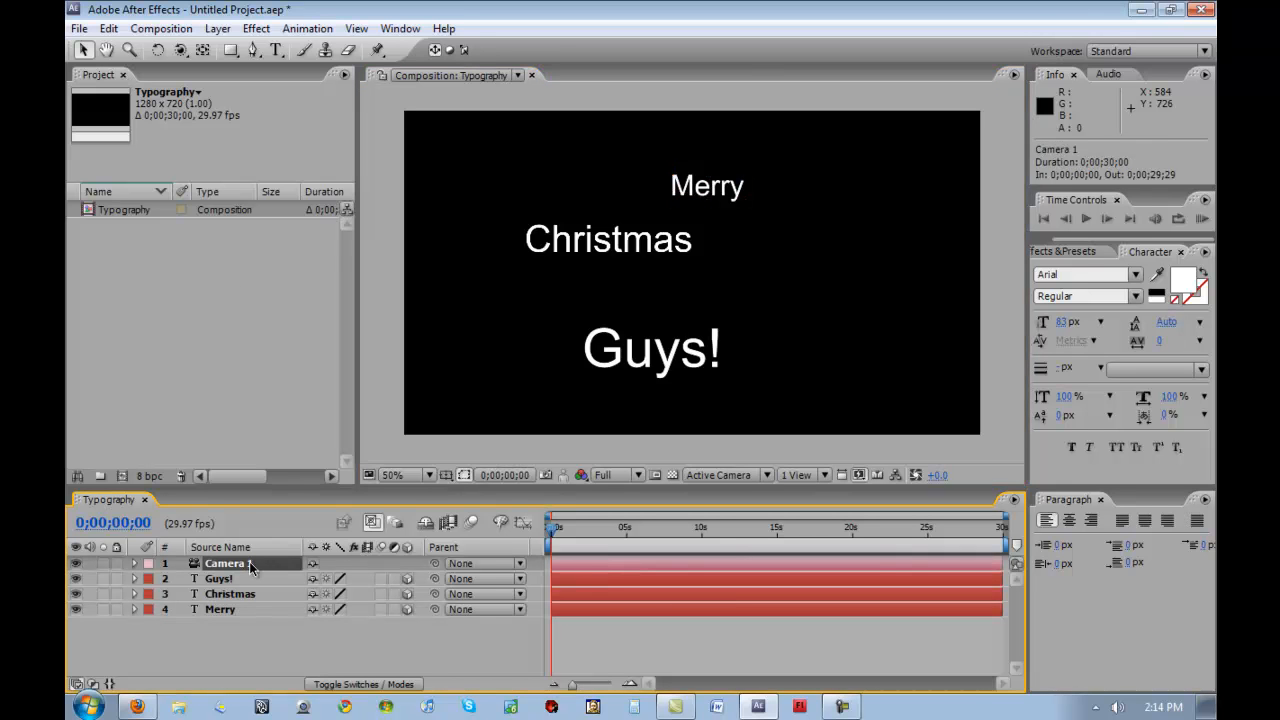
click(181, 50)
click(185, 50)
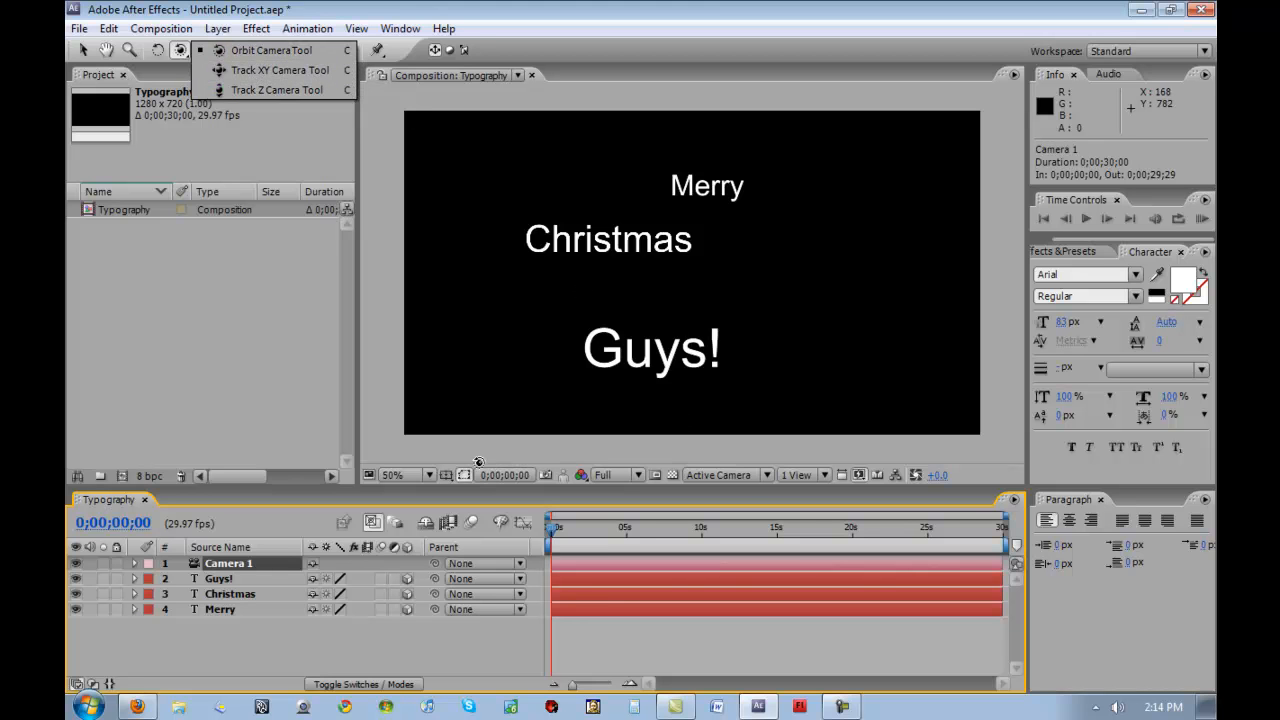
click(613, 576)
click(613, 564)
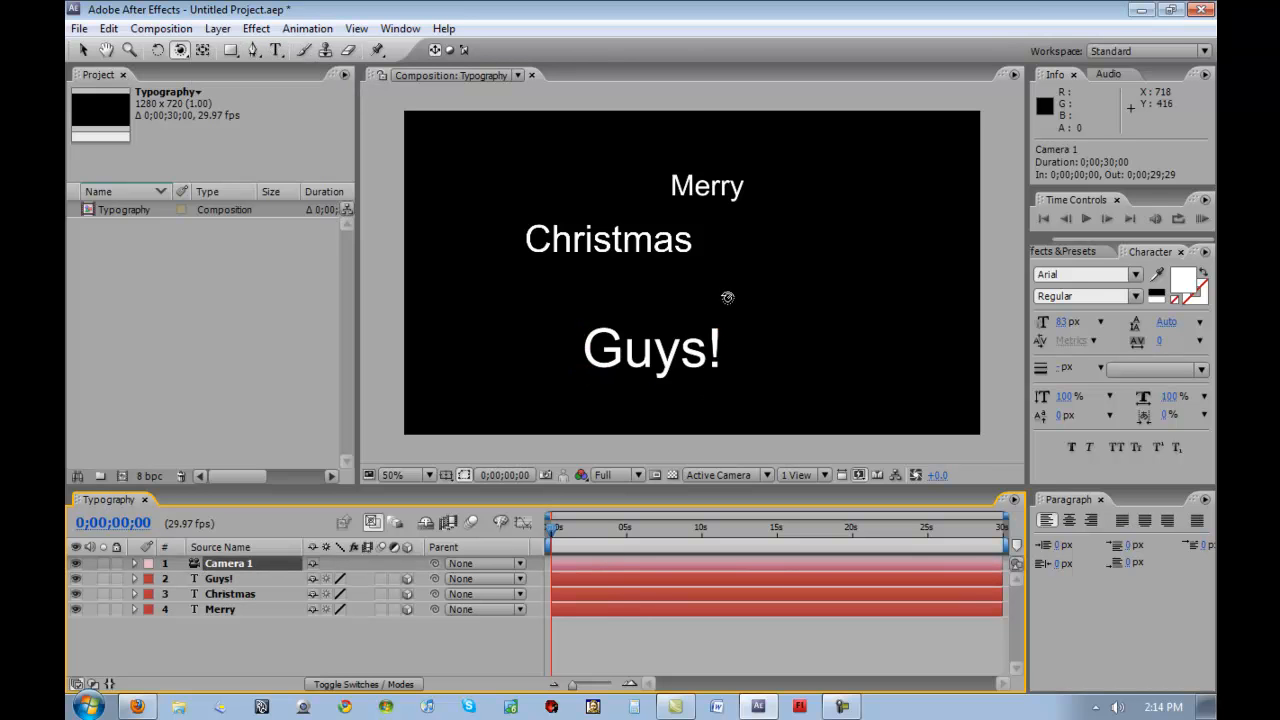
drag(728, 297, 666, 323)
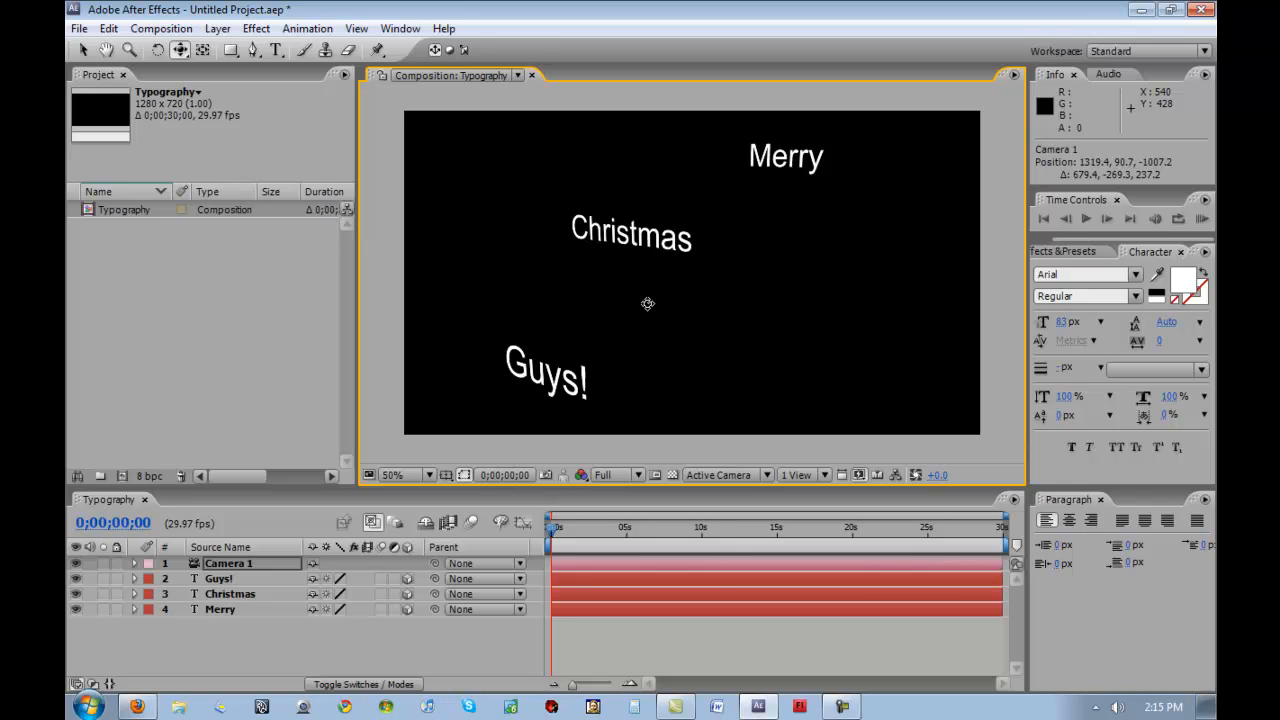
Shift Camera 1 with the Track XY and Track Z camera tools to about 1244, 105, -1092.
drag(647, 303, 697, 294)
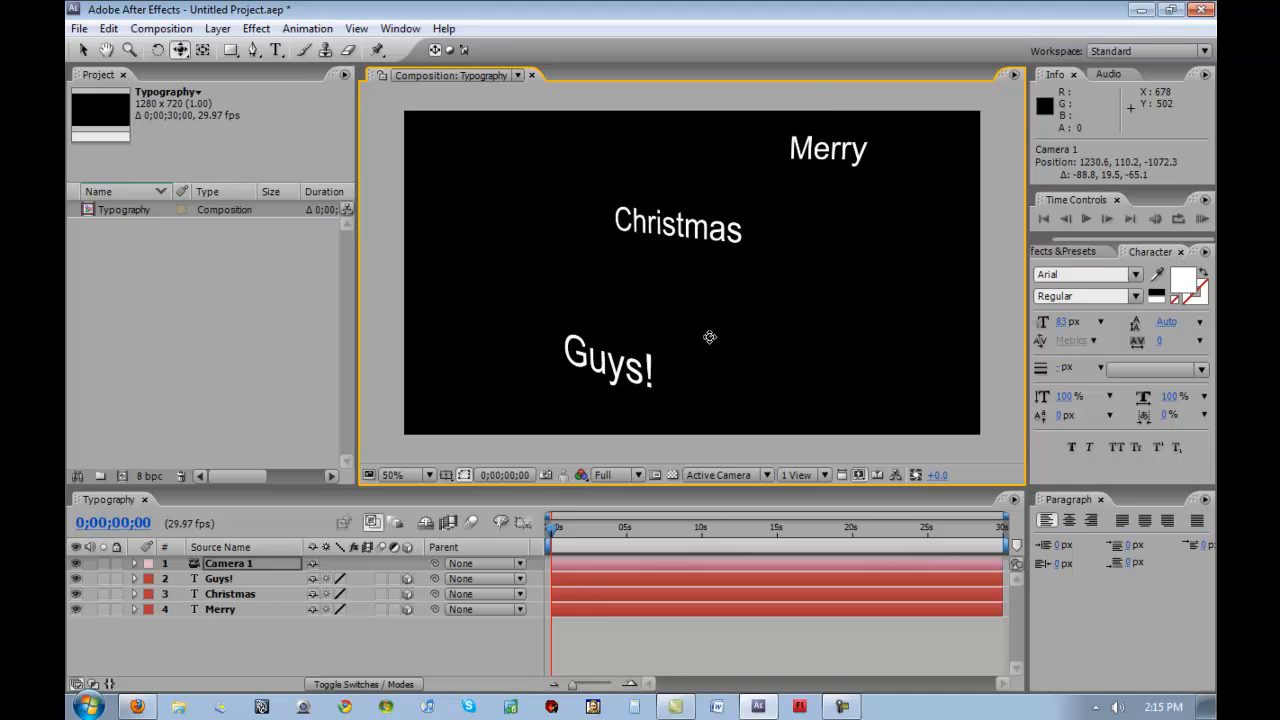
click(246, 562)
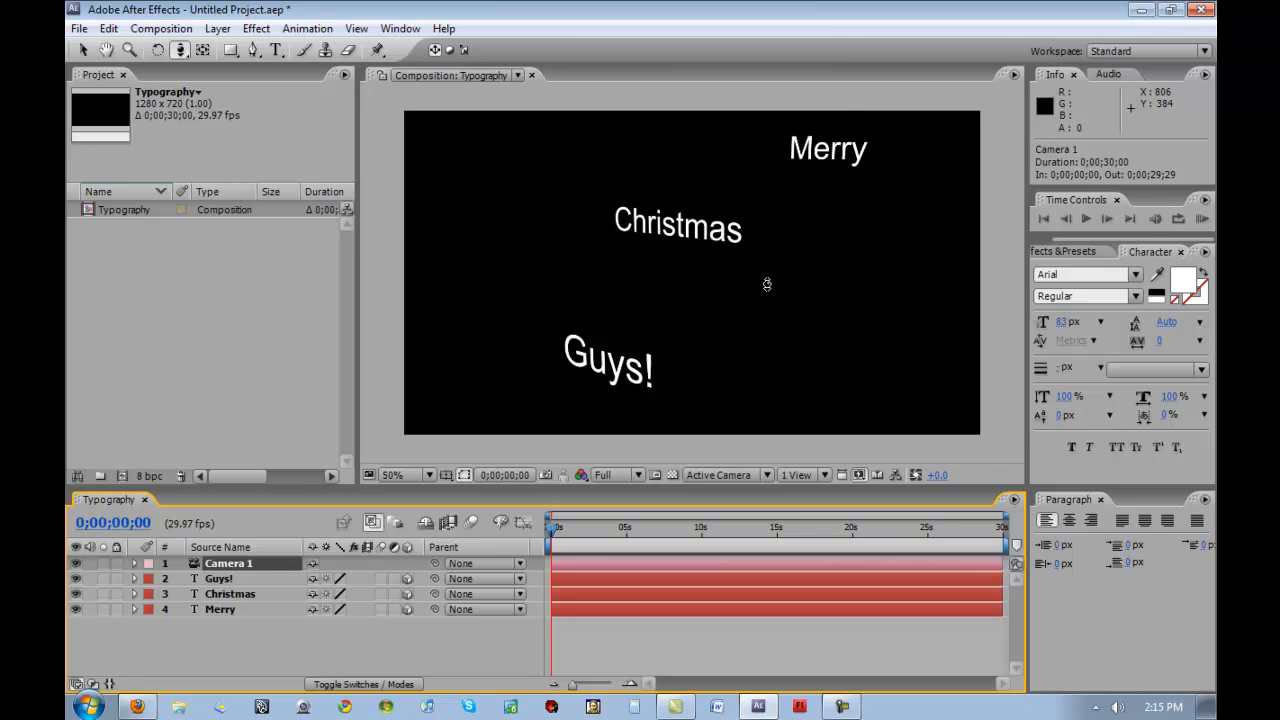
mouse_move(767, 284)
mouse_down()
mouse_move(791, 177)
mouse_move(751, 320)
mouse_move(774, 166)
mouse_move(757, 280)
mouse_up()
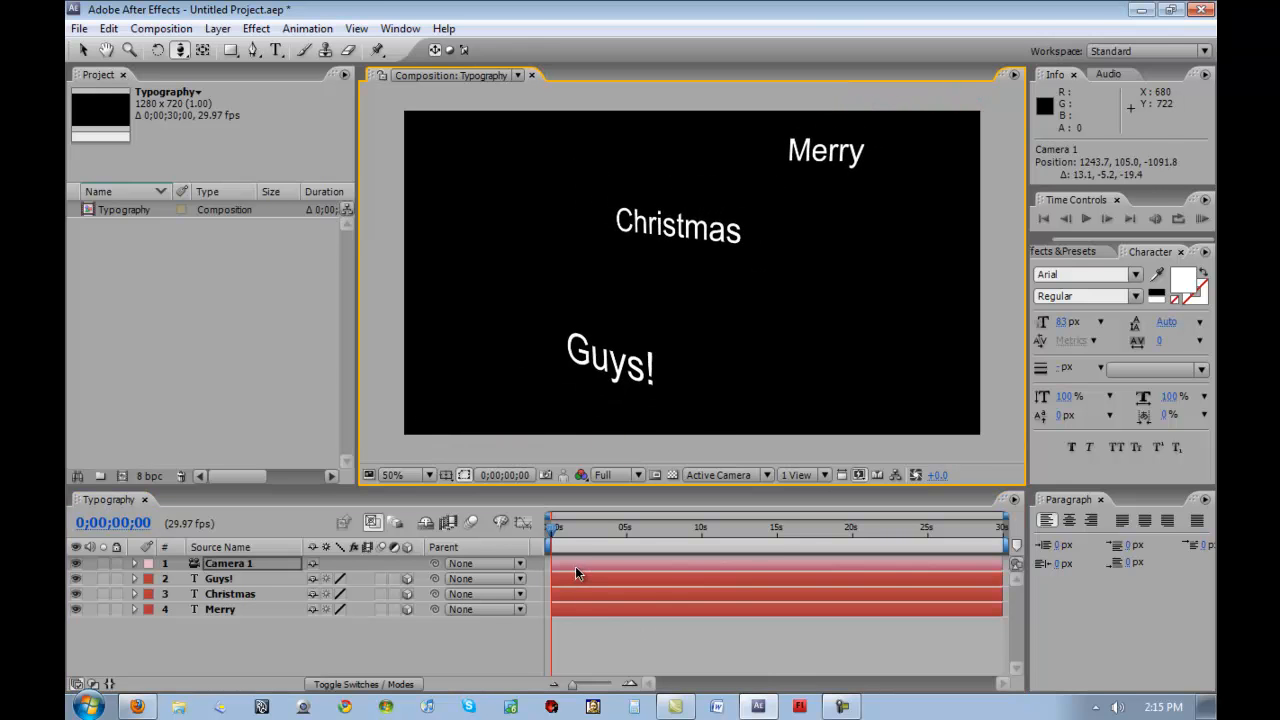
Reset the transform properties of Camera 1.
click(240, 567)
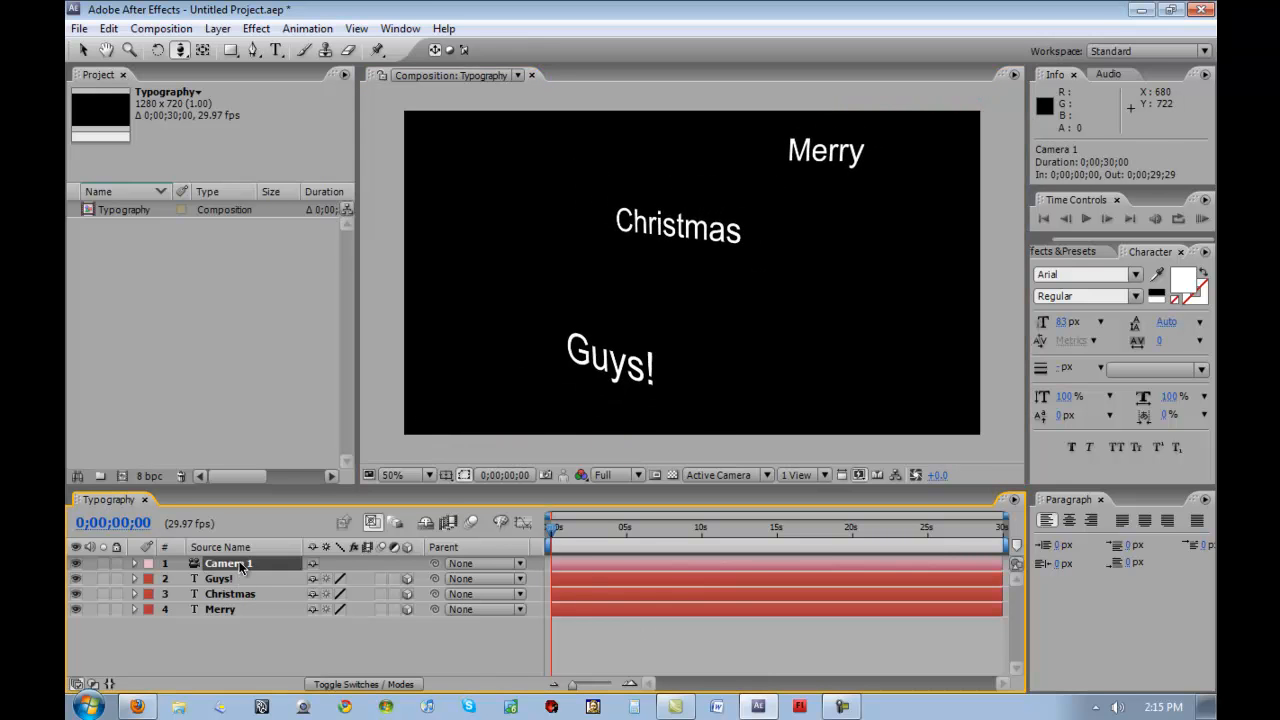
click(136, 564)
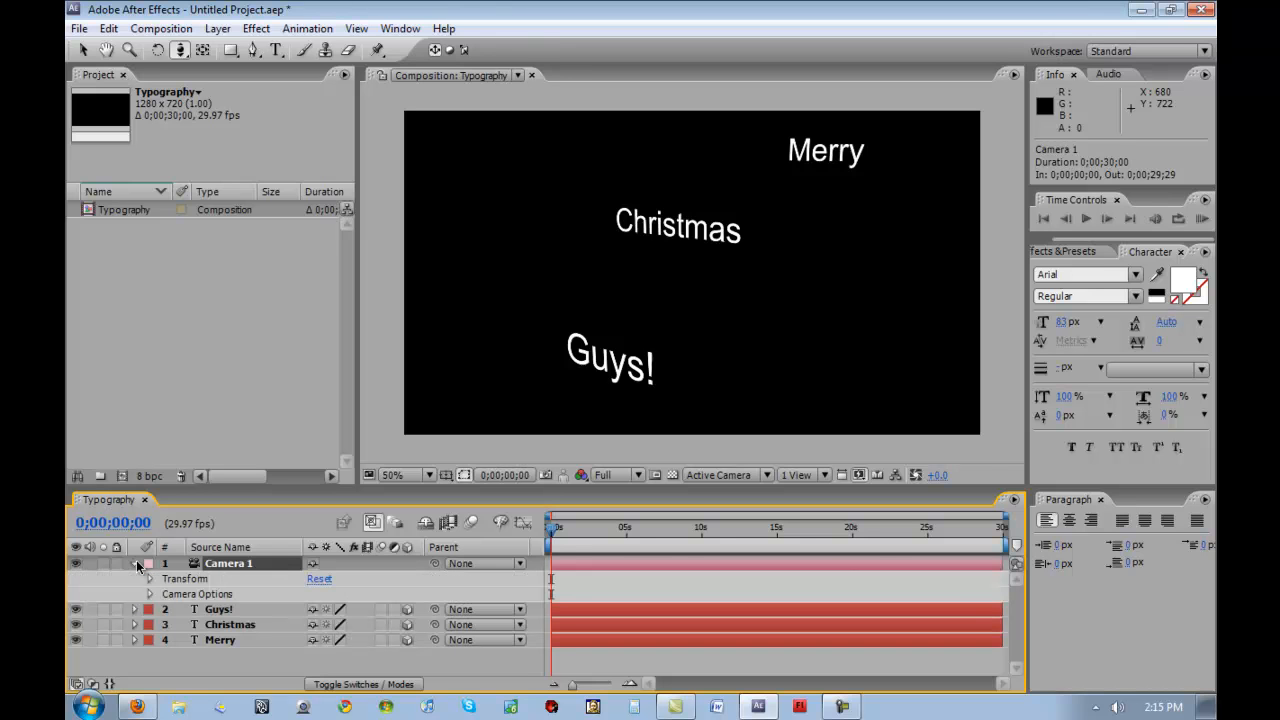
click(327, 582)
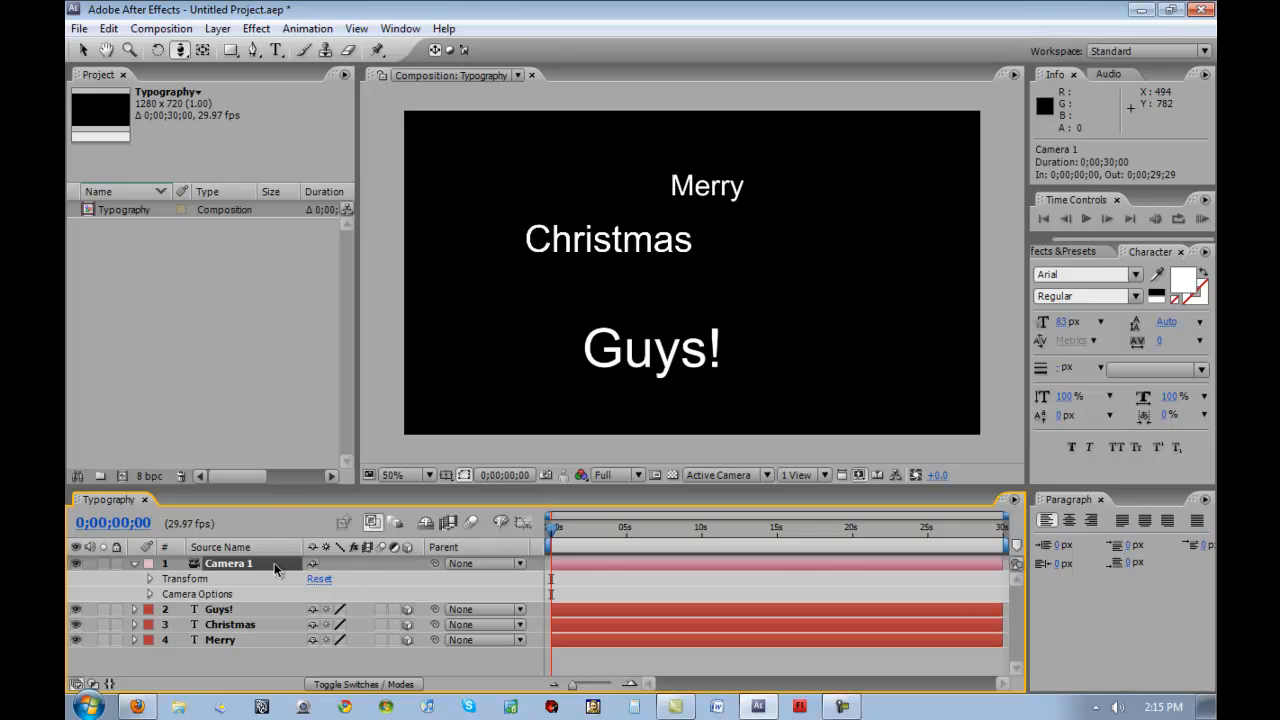
Keyframe Camera 1's position at 0;00;00;00, and track the camera in to a depth of about -984.4 at 0;00;02;17.
key(p)
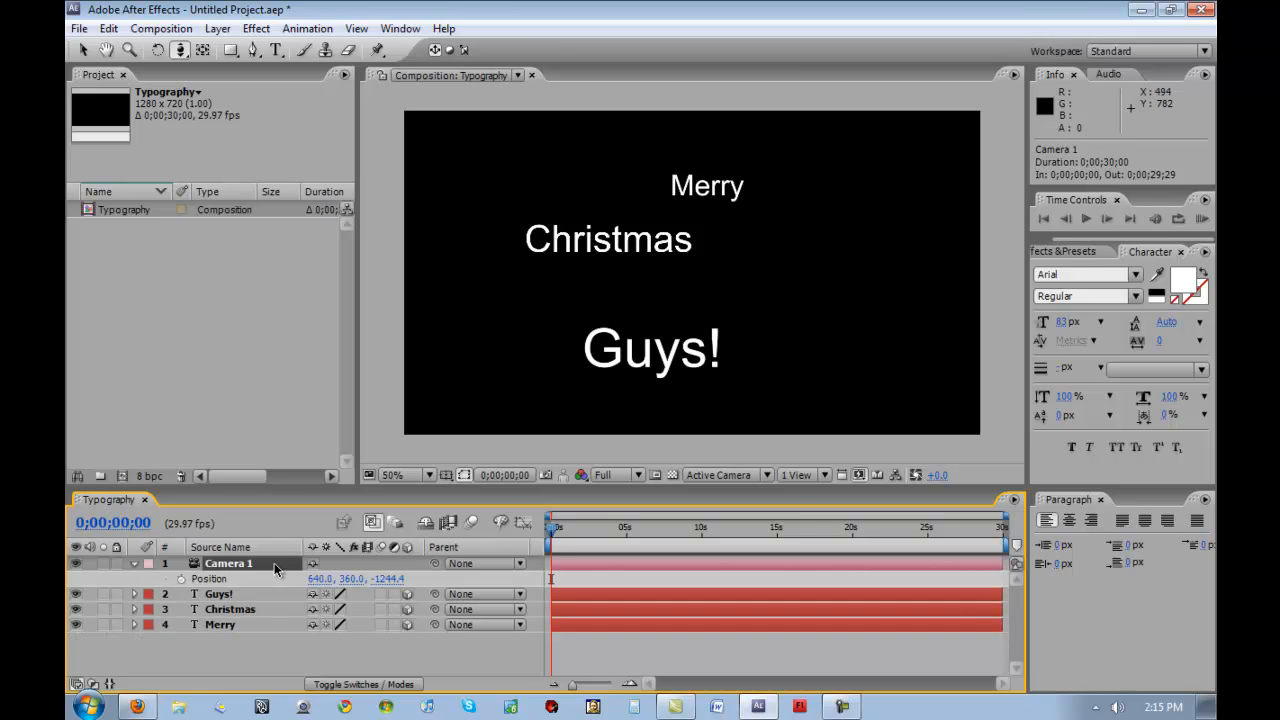
click(181, 580)
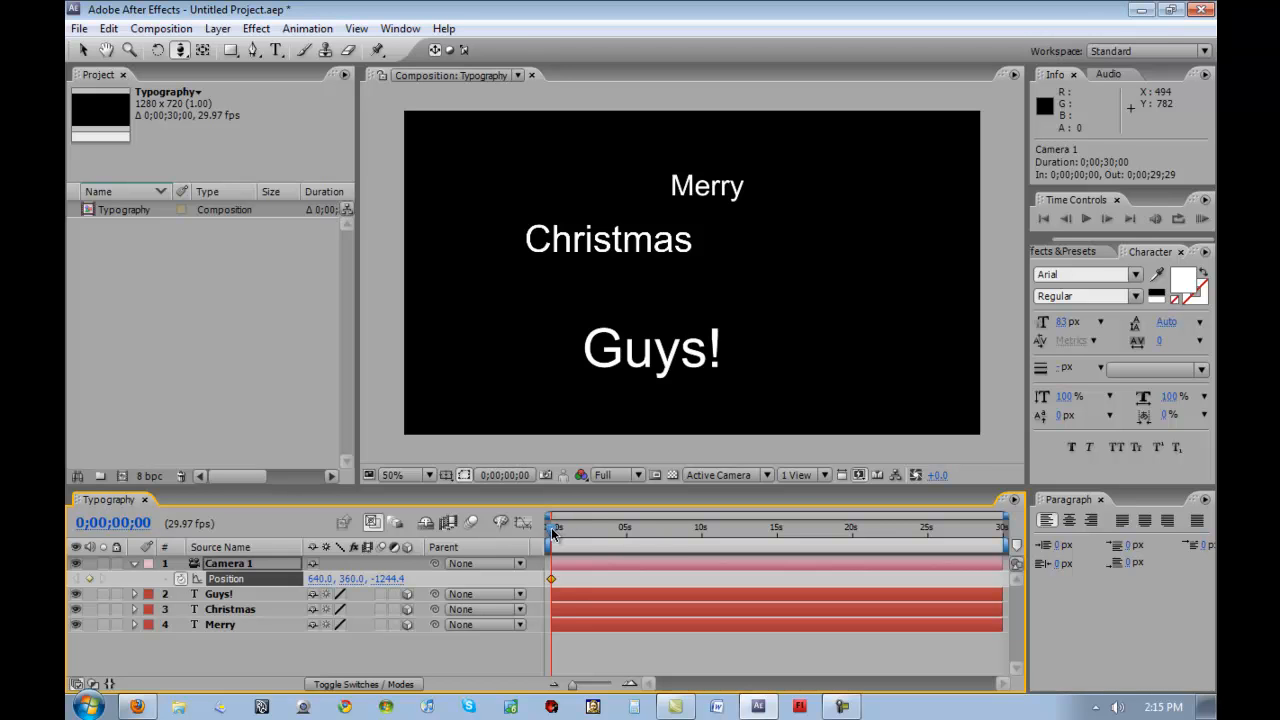
drag(552, 533, 590, 544)
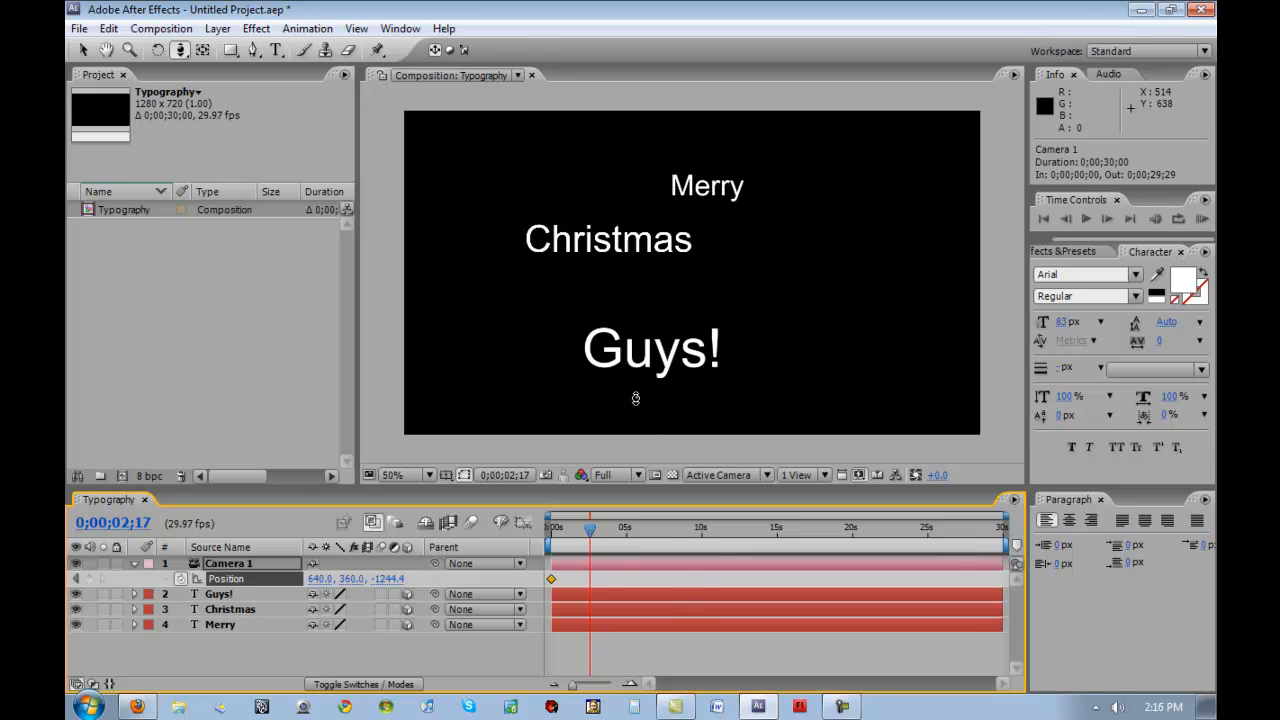
drag(635, 398, 625, 330)
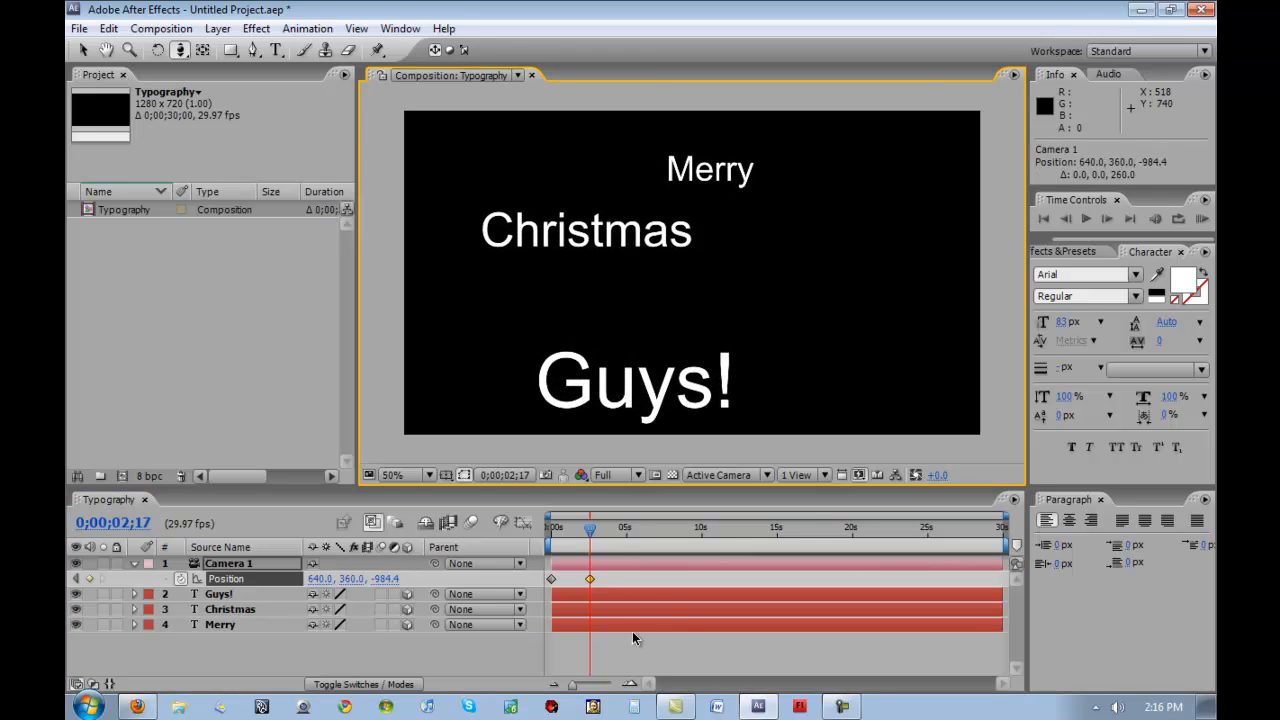
At 0;00;06;26, track Camera 1 in and across to about 466, 284, -636.4, framing Christmas and Merry.
drag(590, 533, 655, 541)
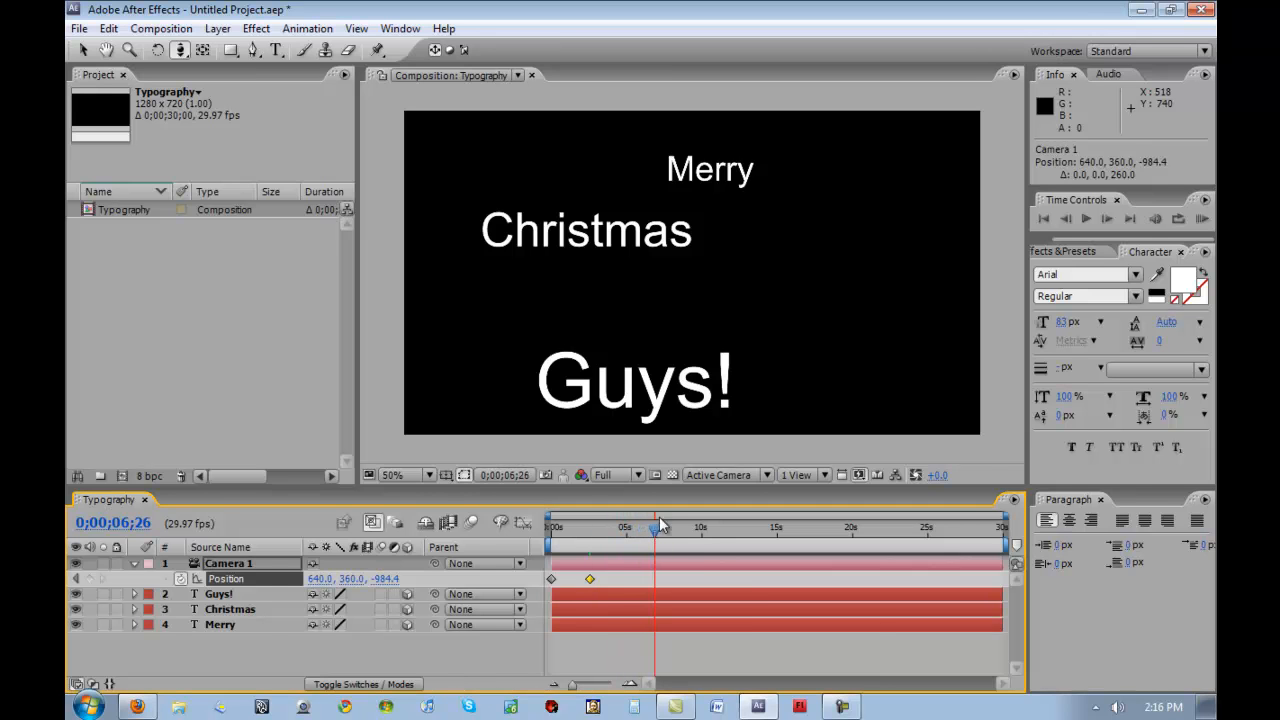
drag(665, 376, 653, 286)
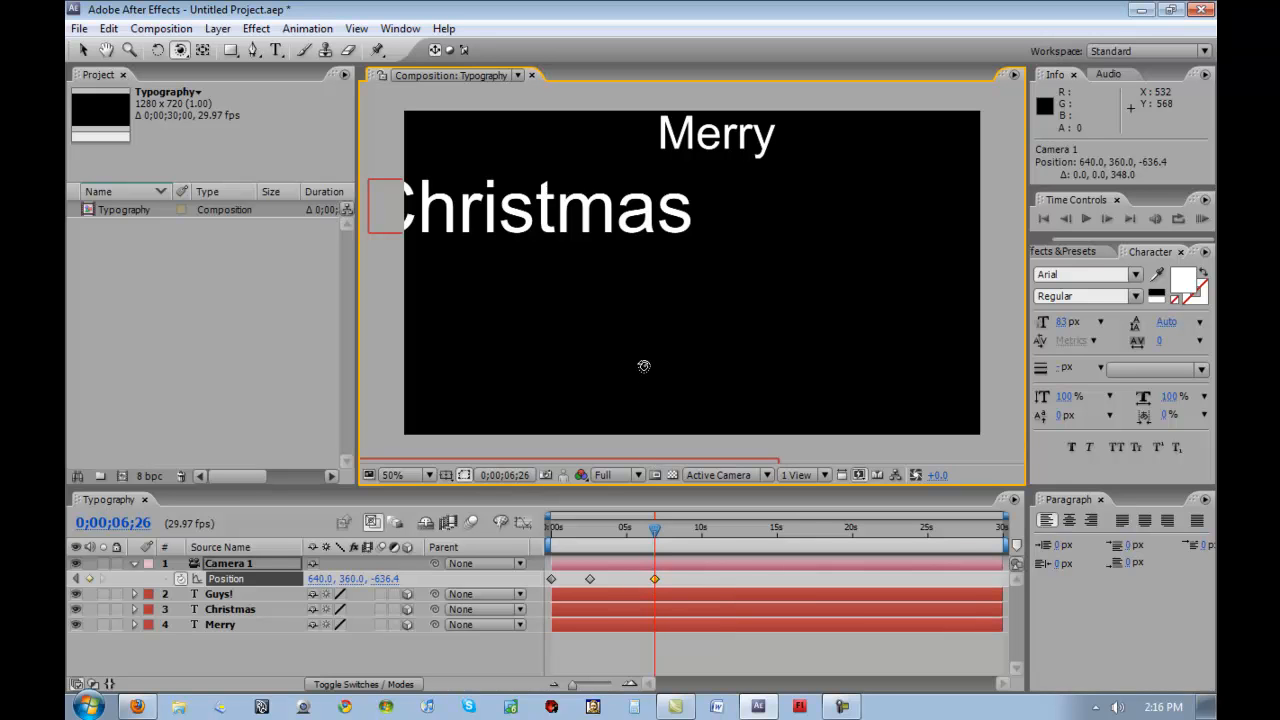
drag(644, 366, 722, 401)
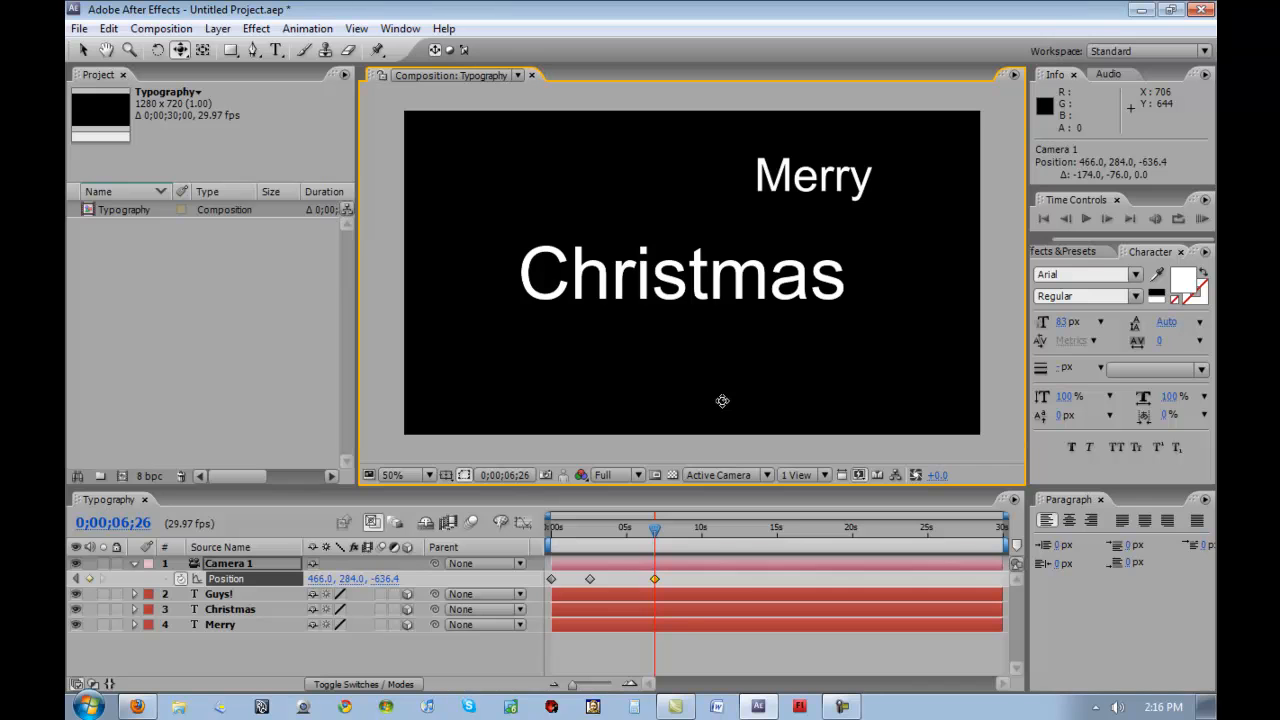
Add a Camera 1 position keyframe at 0;00;10;10 by tracking in, orbiting around the Merry text and reframing the view.
drag(656, 533, 708, 535)
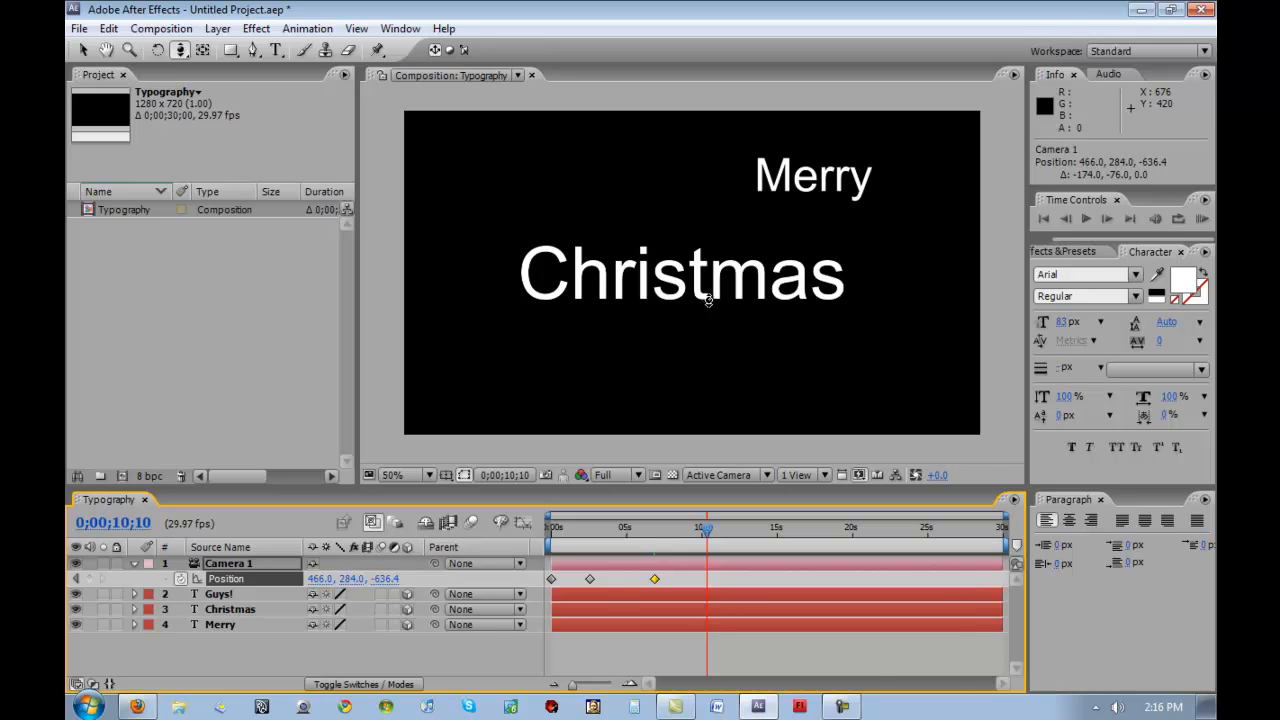
drag(708, 300, 710, 274)
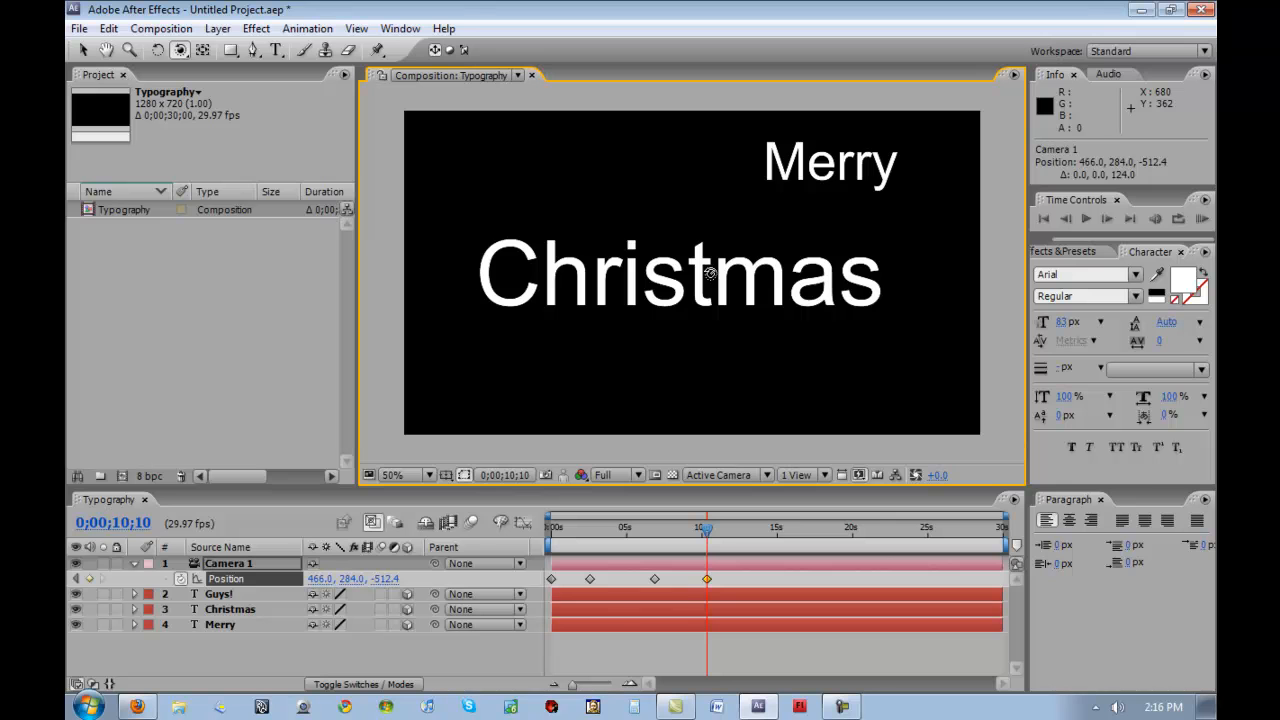
drag(912, 313, 823, 346)
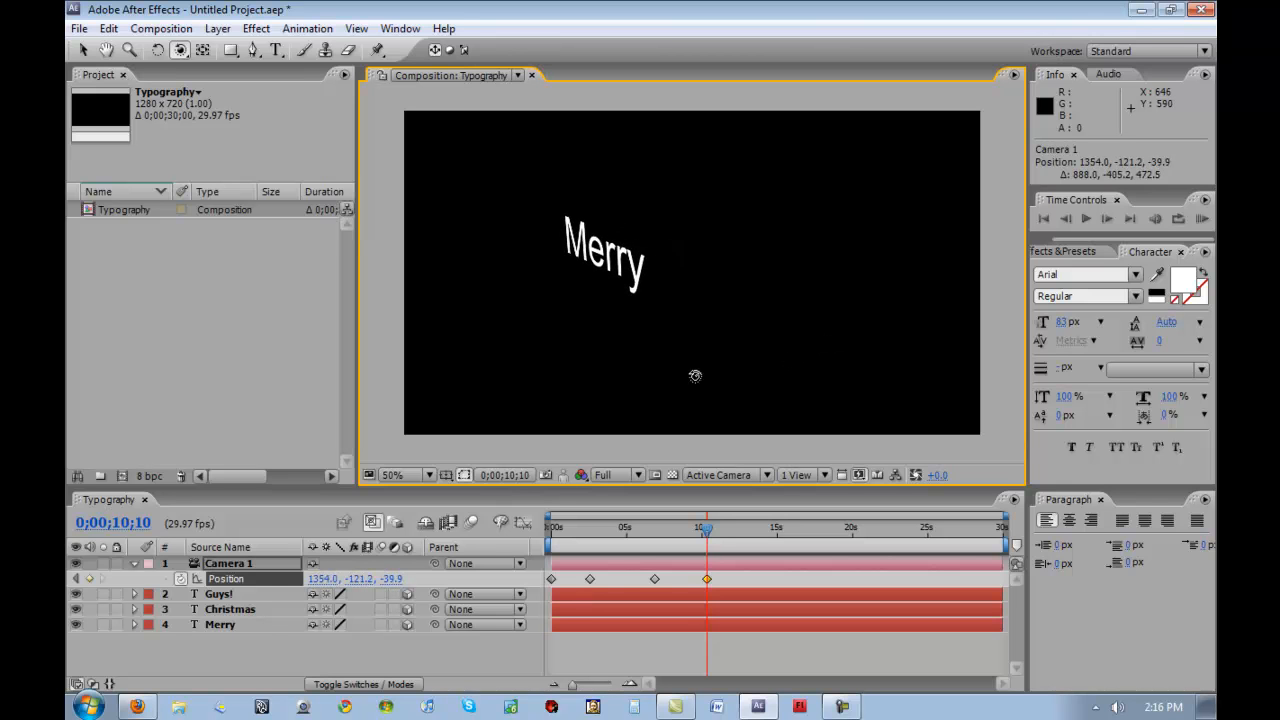
drag(679, 376, 783, 338)
Play the camera animation from the start and check its motion at full speed with a RAM preview.
drag(707, 540, 553, 533)
key(space)
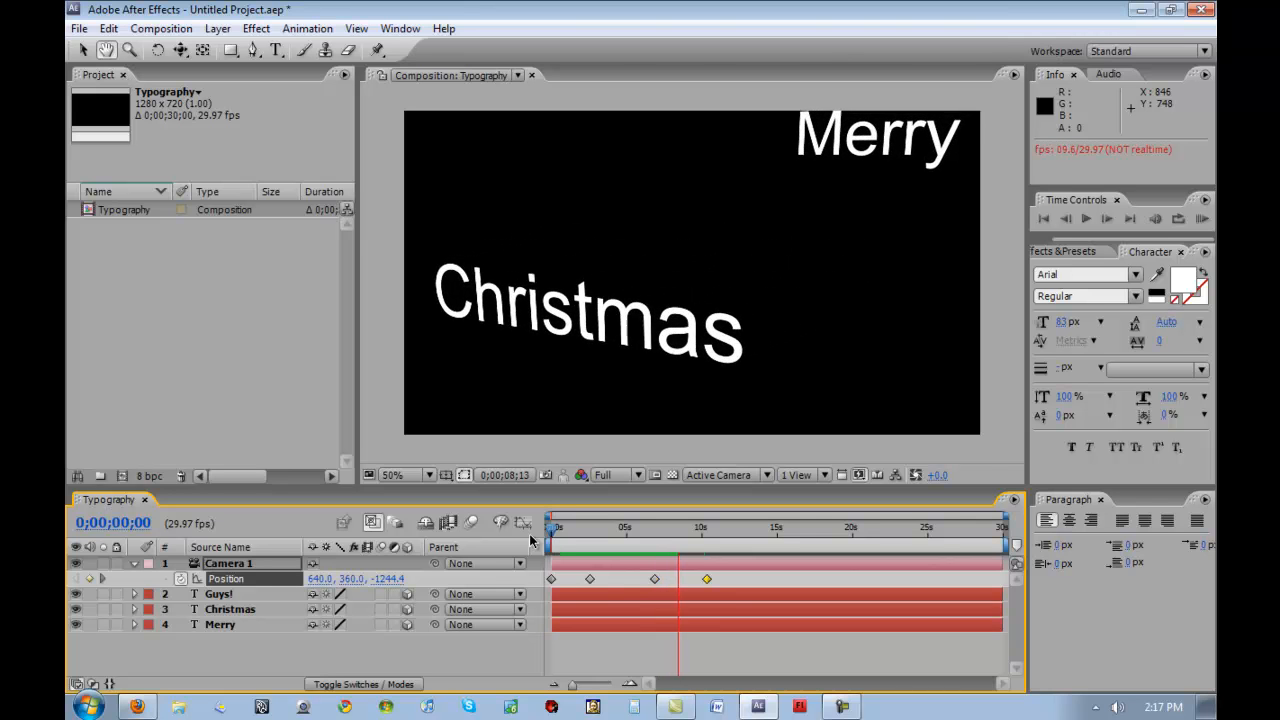
click(688, 527)
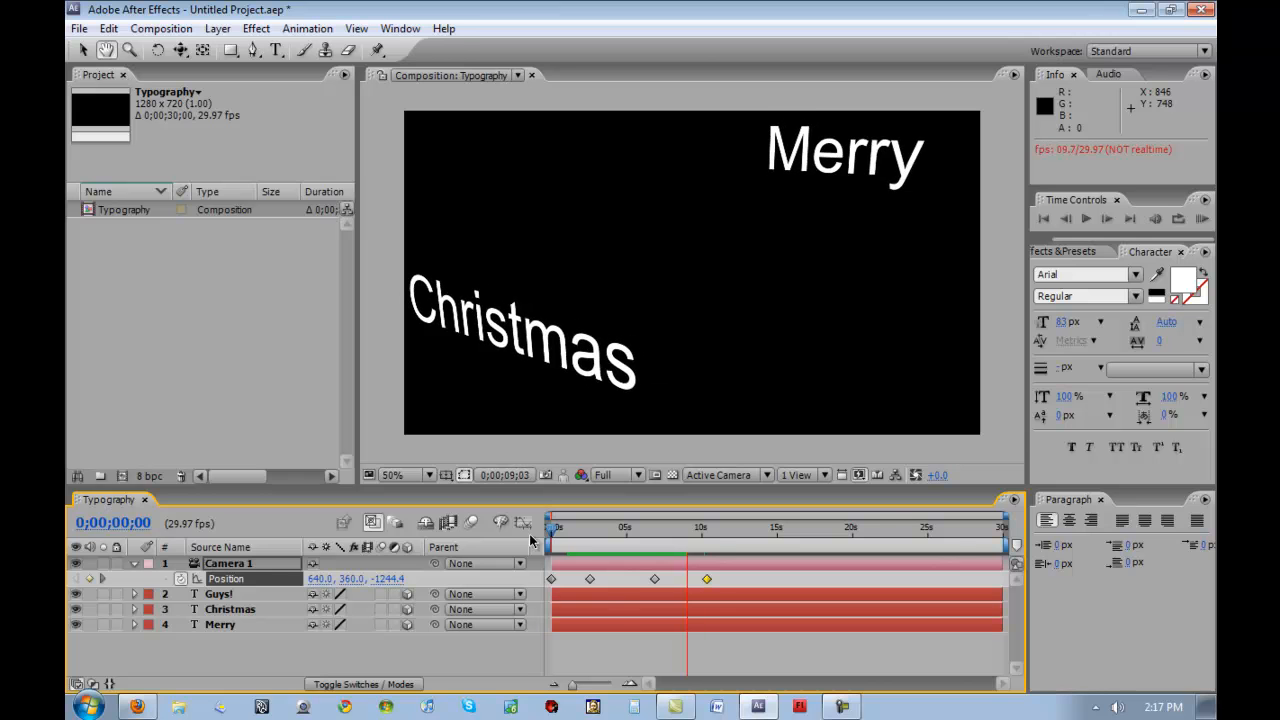
key(c)
click(1202, 221)
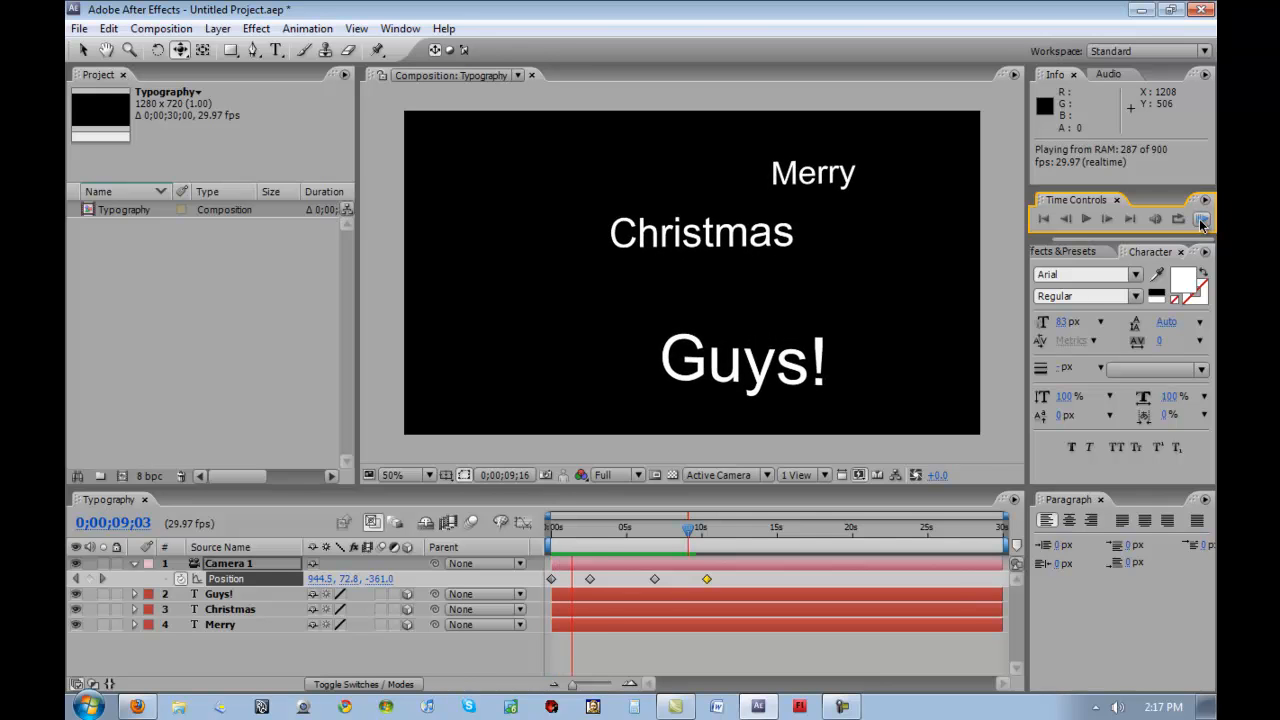
click(1201, 224)
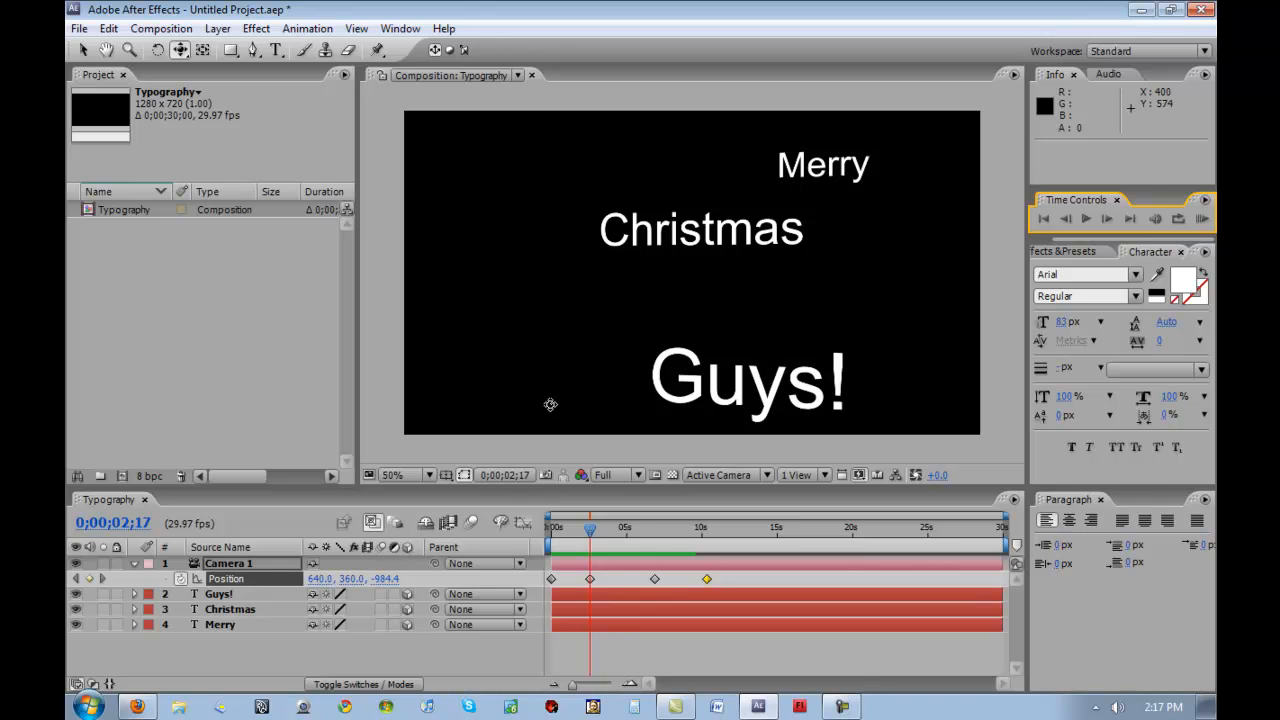
click(262, 596)
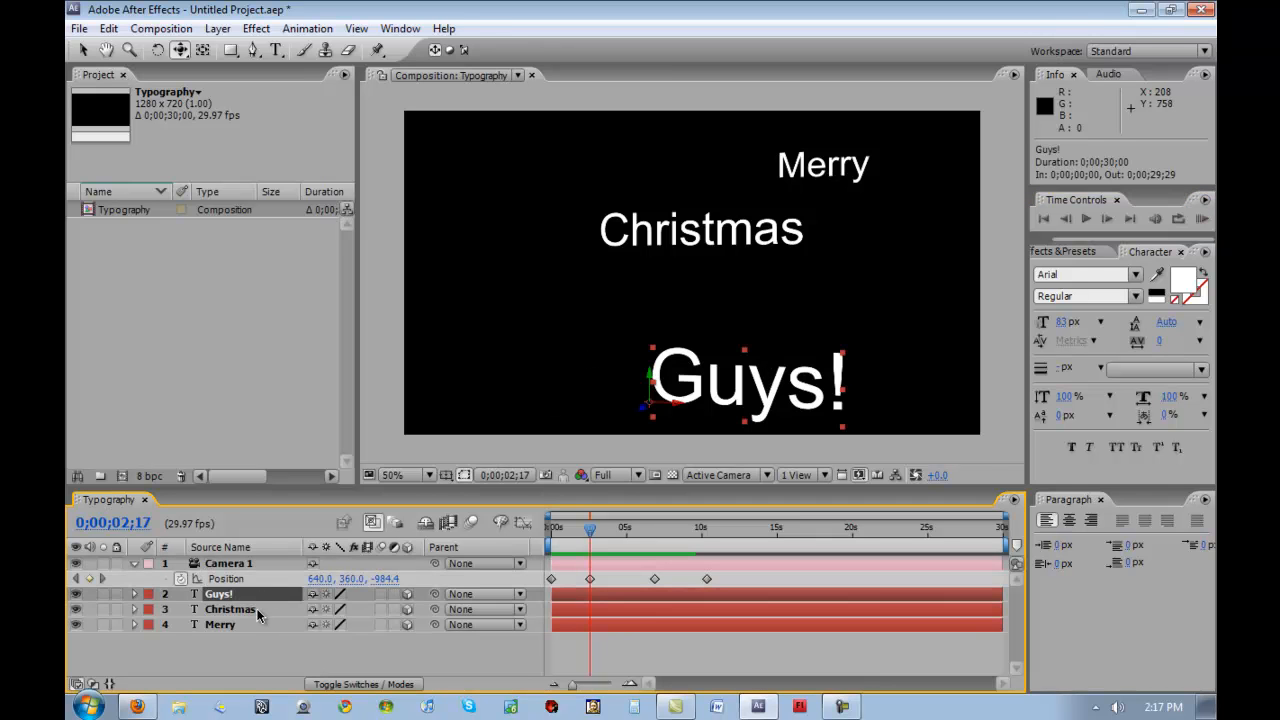
click(256, 610)
click(253, 625)
click(245, 596)
Move Camera 1's second position keyframe earlier to 0;00;00;18 and return the current time to the start.
drag(590, 533, 565, 533)
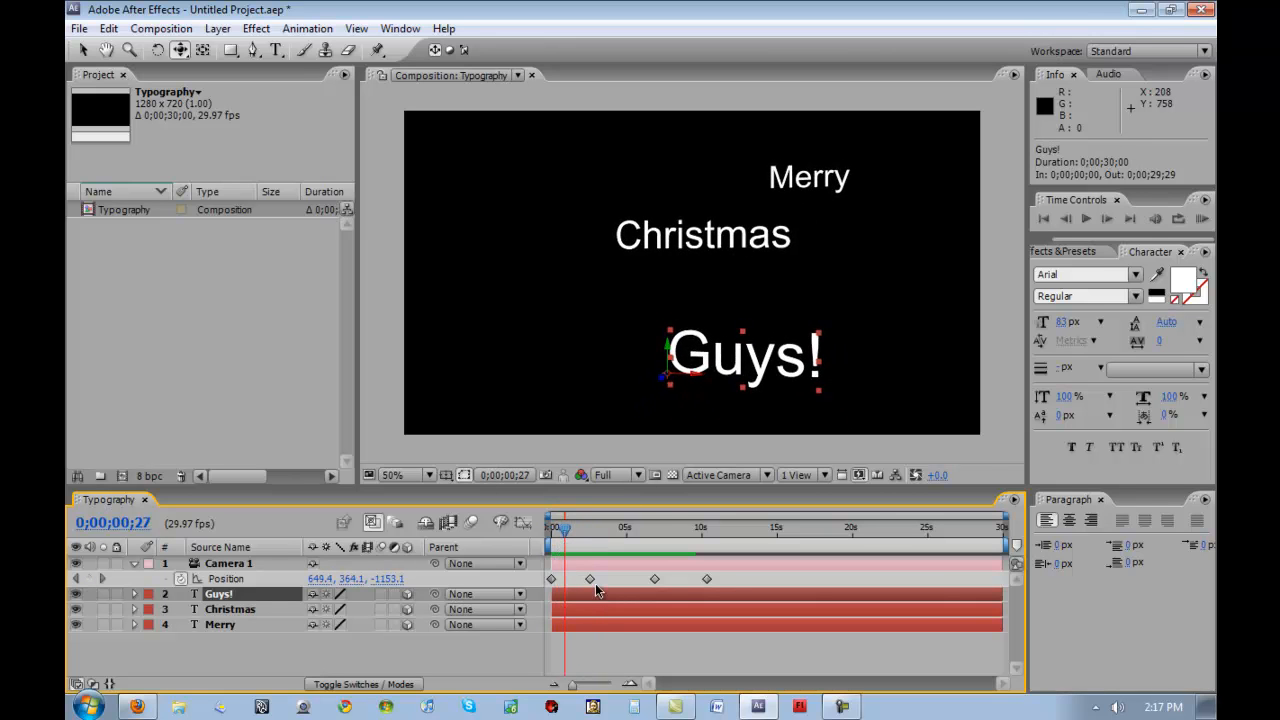
drag(592, 579, 566, 581)
drag(565, 536, 541, 535)
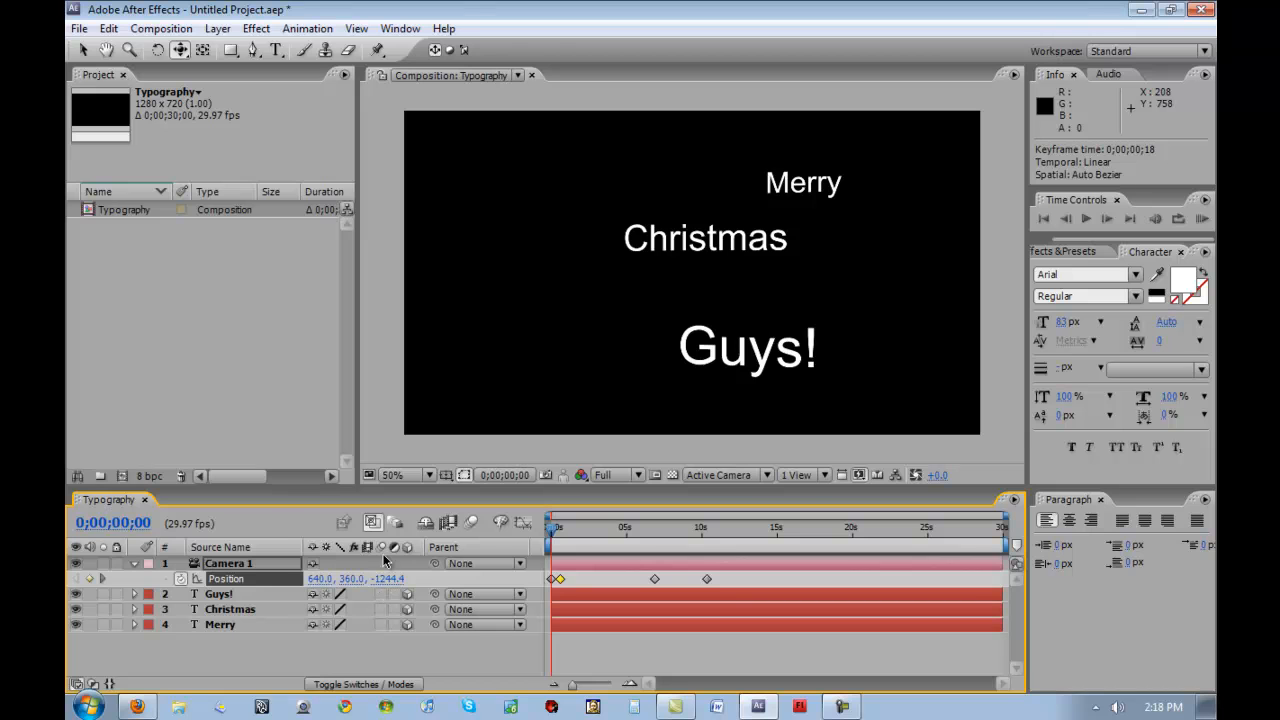
Enable motion blur for the Guys! layer and the composition, and check the effect with a RAM preview.
click(379, 595)
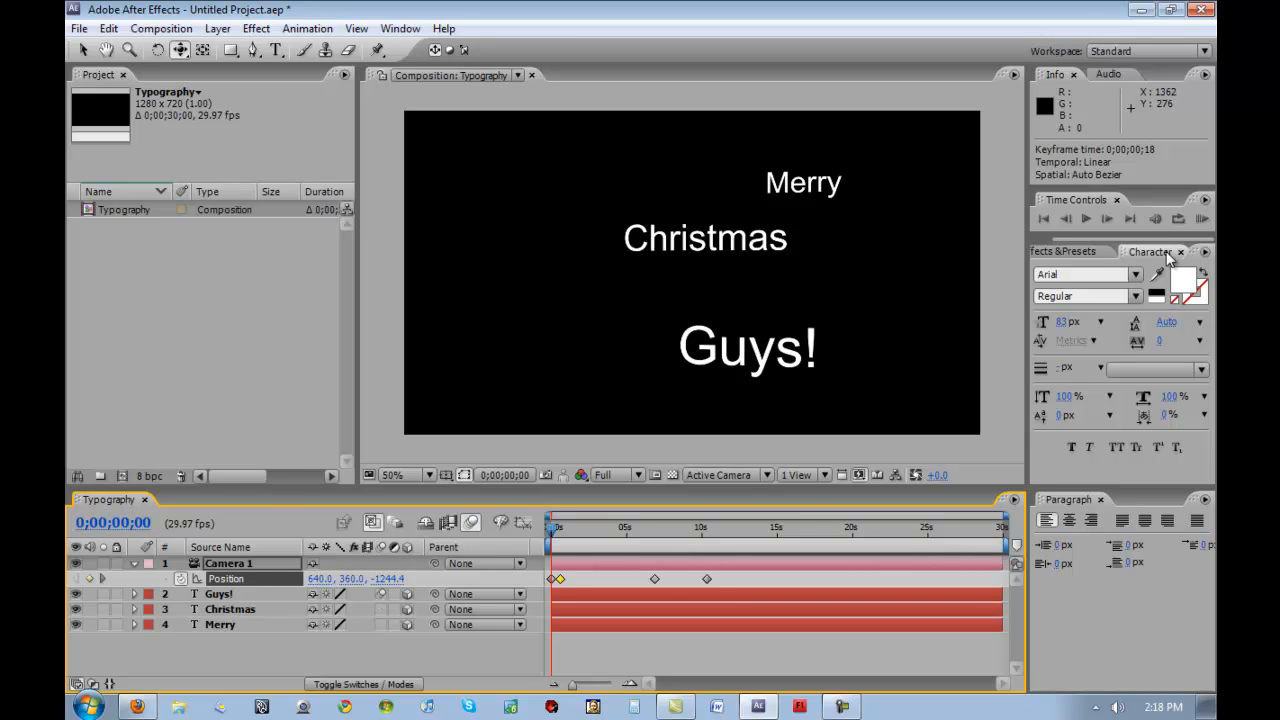
click(1202, 222)
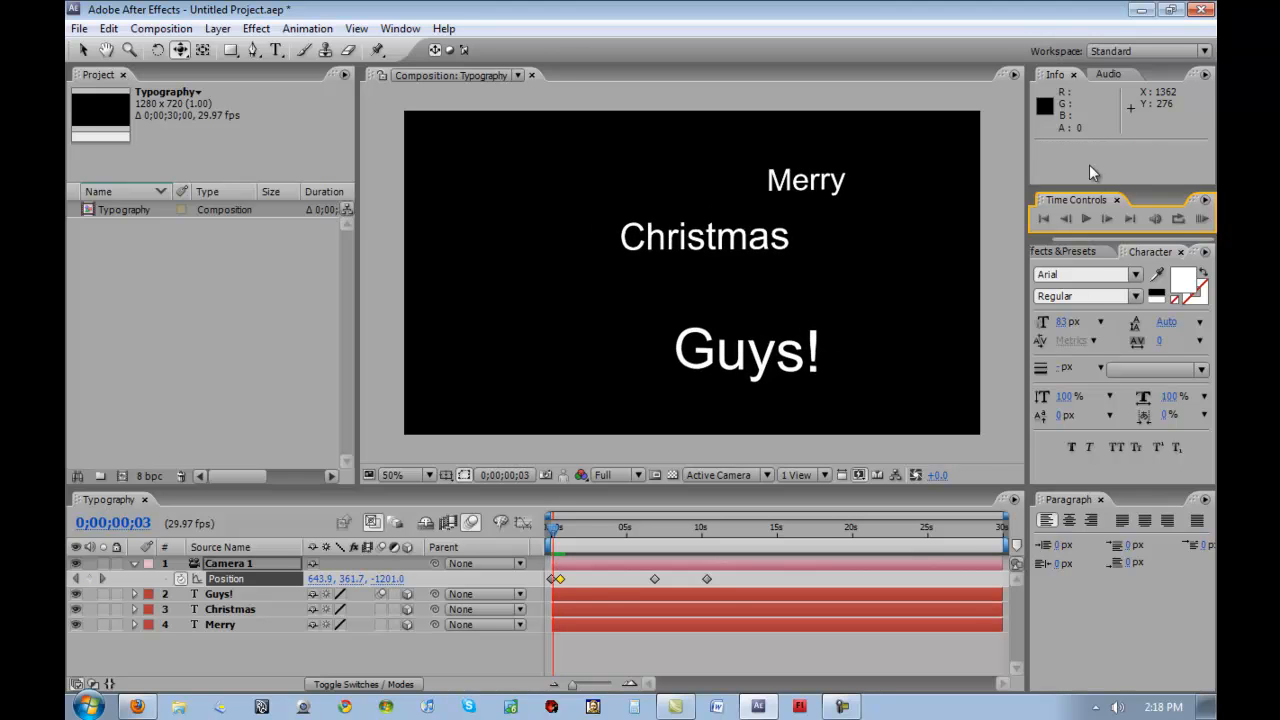
Move Camera 1's second position keyframe to 0;00;00;07 and check the faster move with a RAM preview.
drag(561, 578, 553, 579)
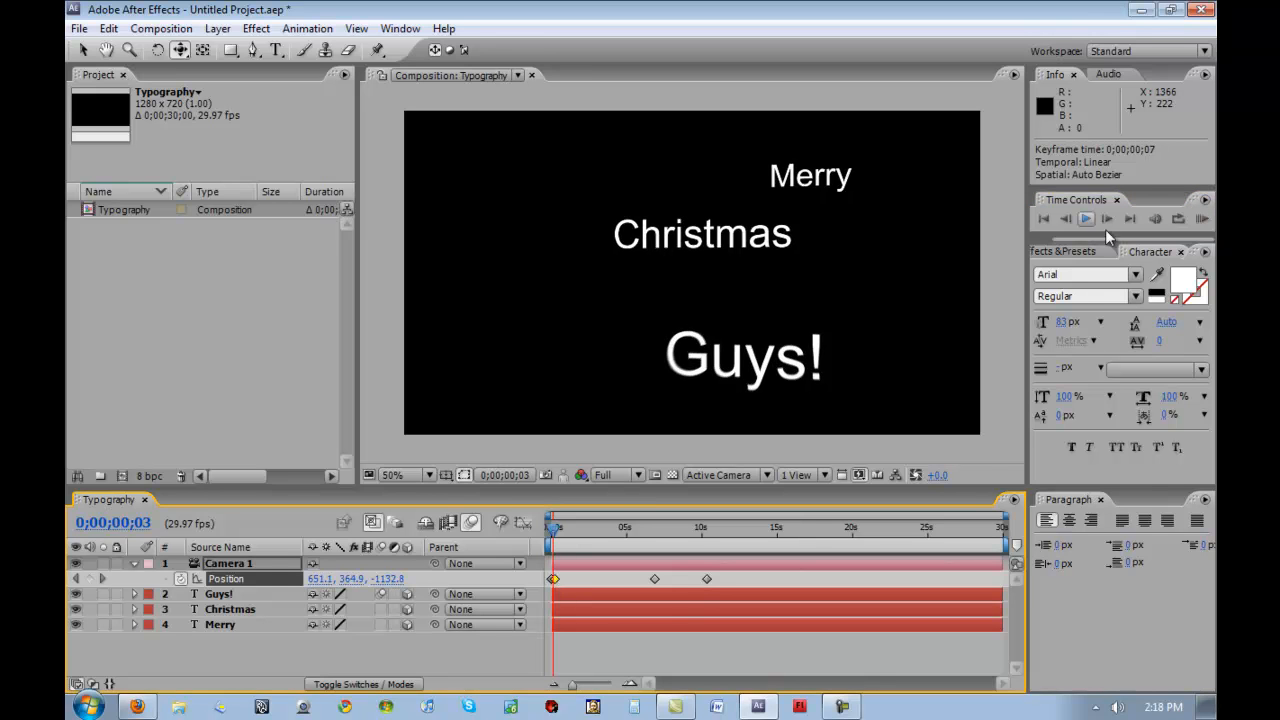
click(1203, 220)
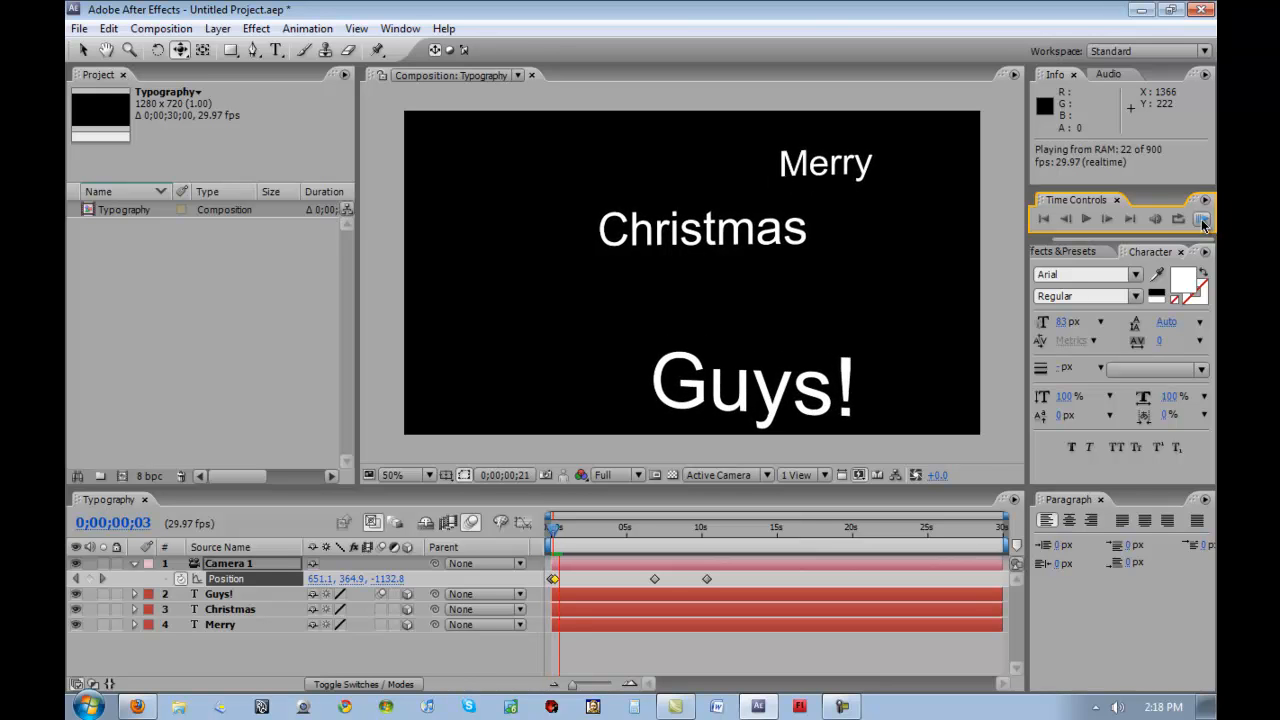
click(1203, 220)
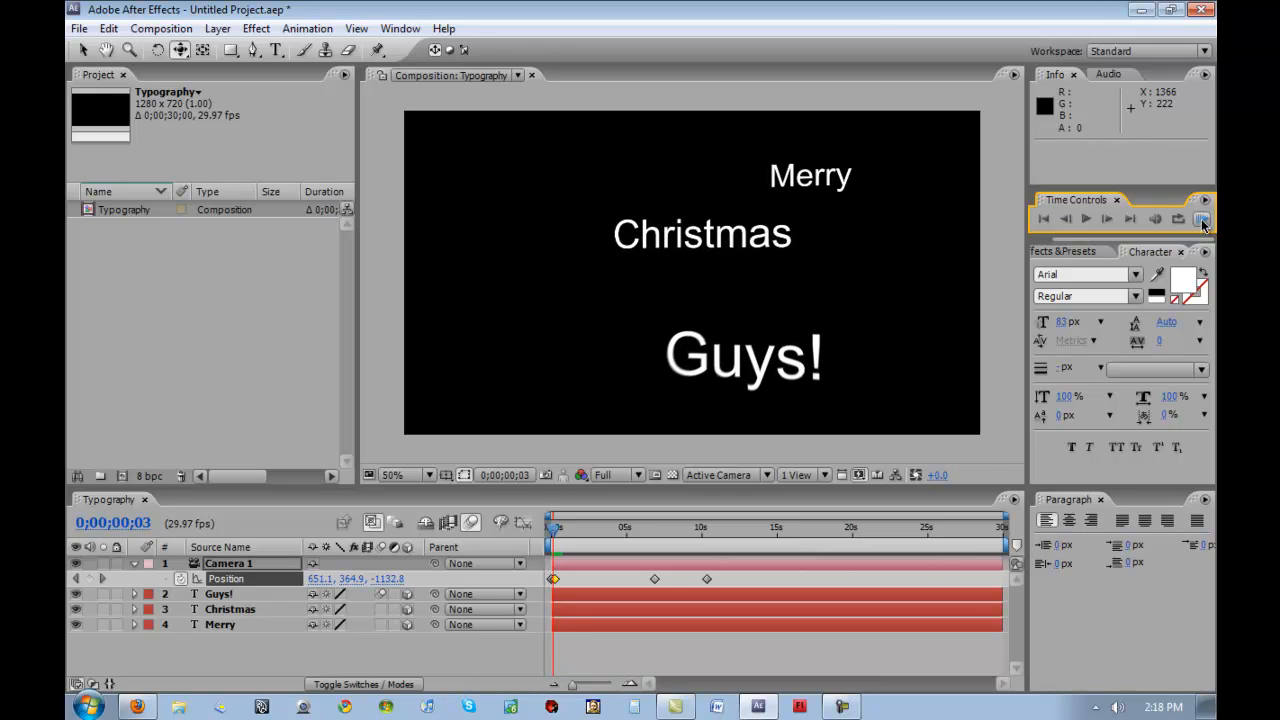